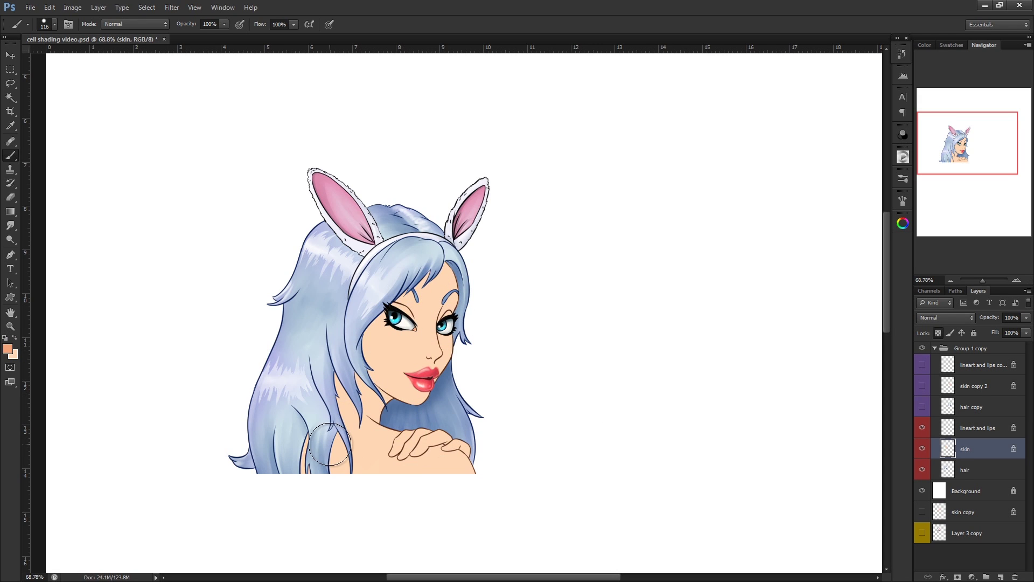
Toggle the visibility of the skin and hair layers to examine which parts of the artwork each one holds.
left_click(923, 448)
left_click(923, 449)
left_click(923, 450)
left_click(924, 452)
left_click(924, 469)
left_click(923, 469)
left_click(924, 468)
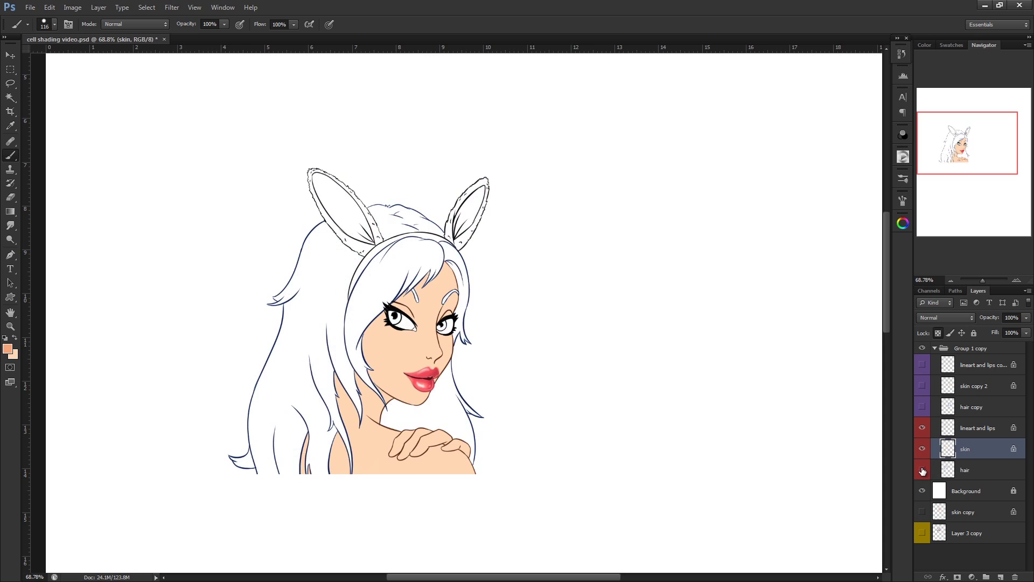
left_click(924, 465)
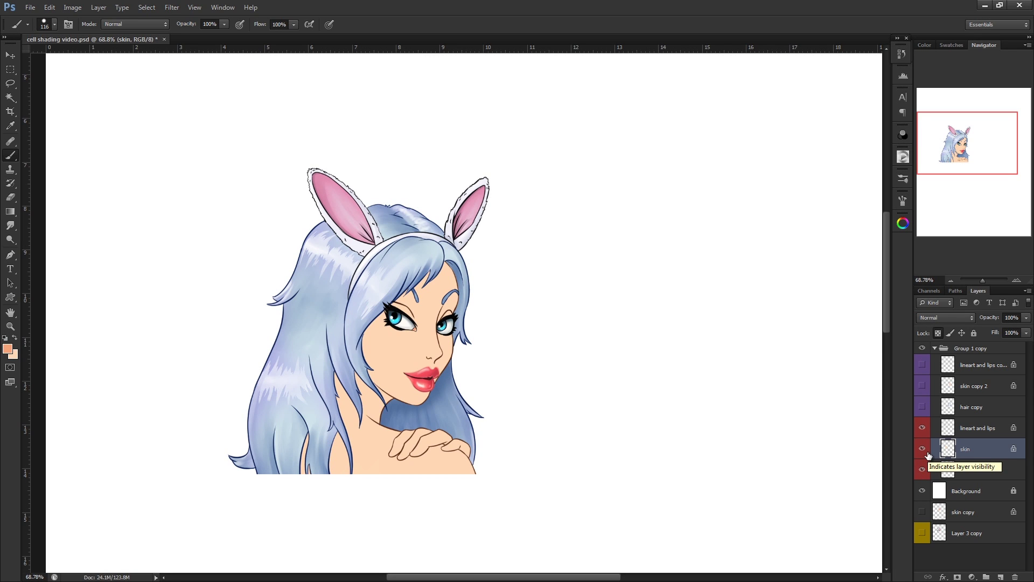
left_click(922, 450)
left_click(922, 452)
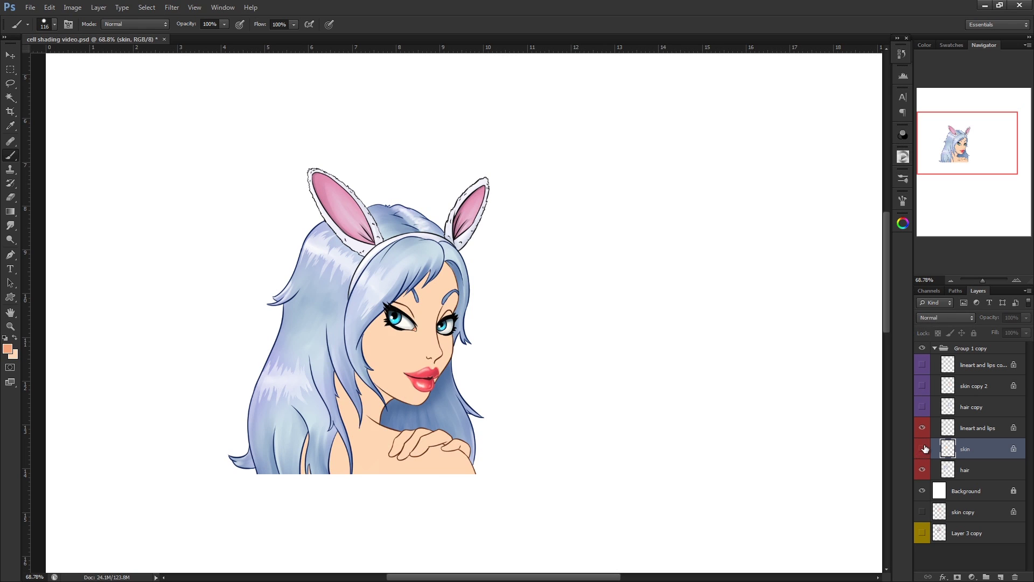
left_click(922, 453)
left_click(922, 454)
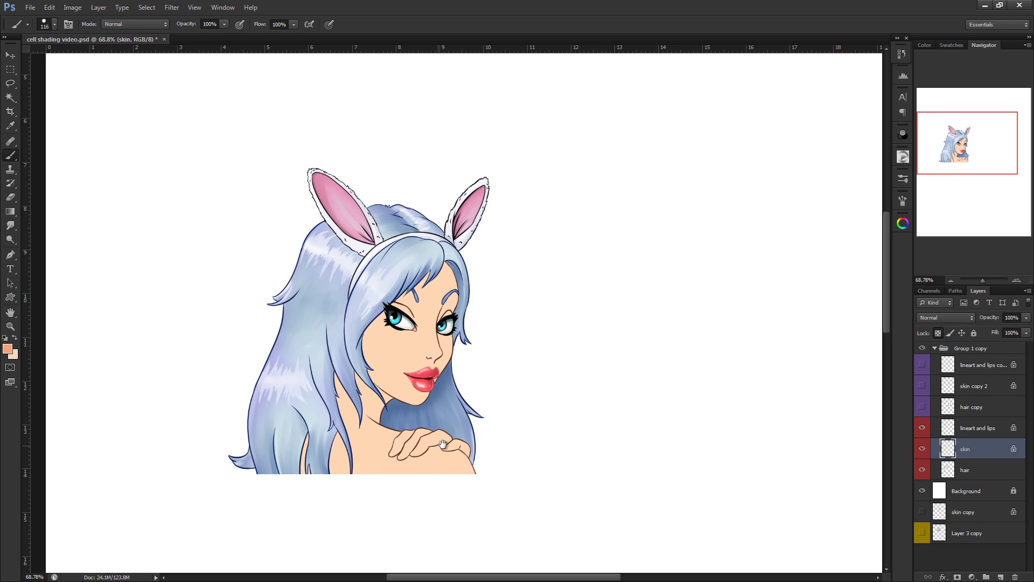
Unlock the skin layer's transparent pixels, try an orange stroke across the shoulder's outer edge, and undo it.
scroll(425, 458, "up", 3)
left_click_drag(493, 441, 497, 452)
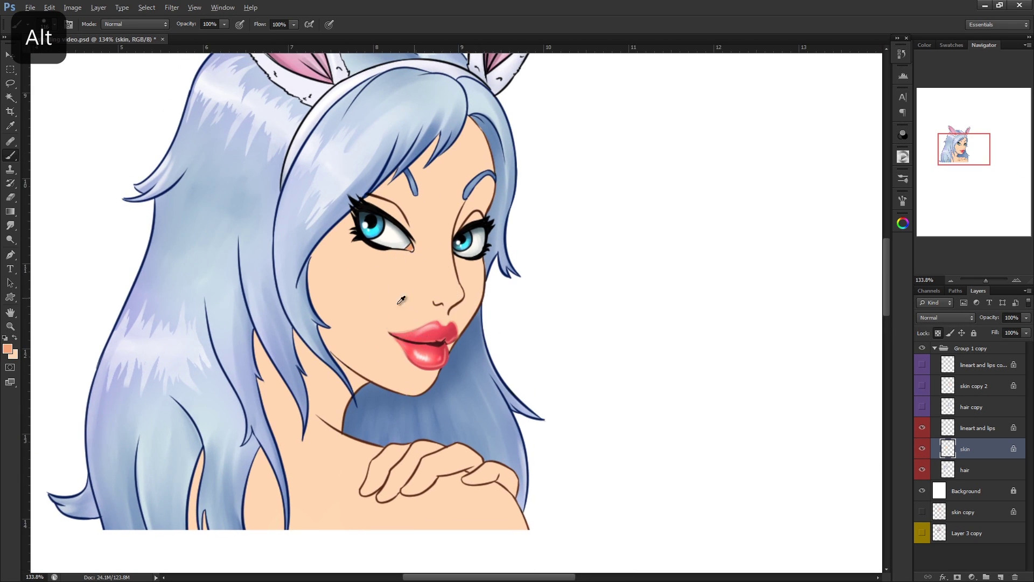
left_click(15, 337)
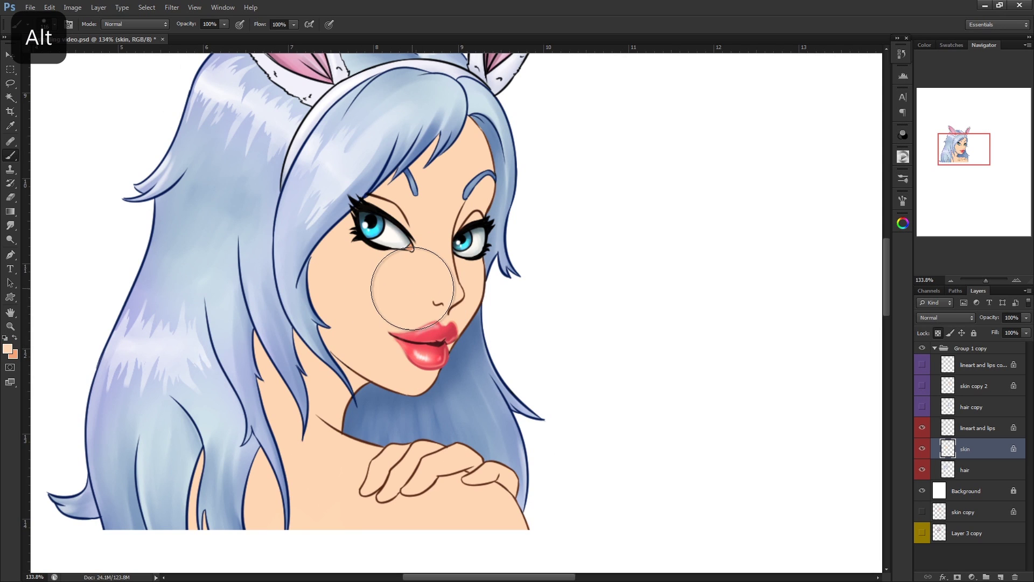
scroll(682, 539, "down", 1)
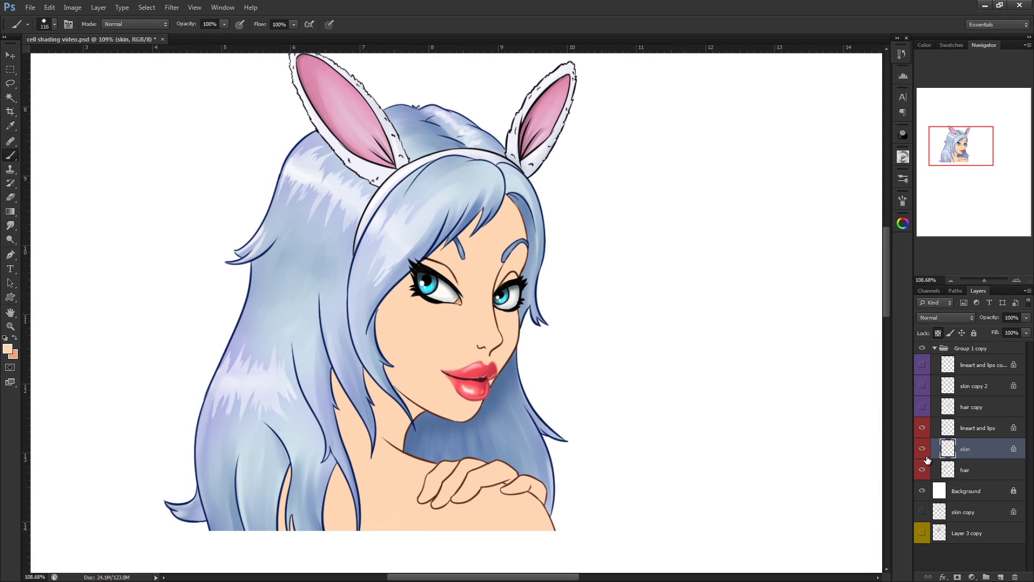
left_click(938, 333)
left_click_drag(623, 433, 632, 393)
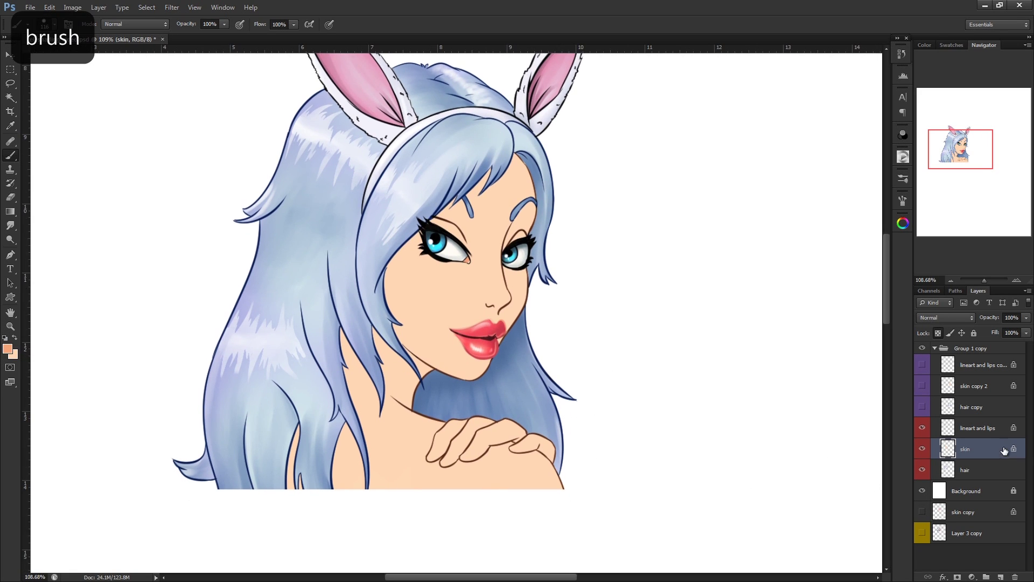
left_click(938, 333)
mouse_move(580, 508)
left_mouse_down()
mouse_move(579, 481)
mouse_move(501, 492)
left_mouse_up()
key("ctrl+z")
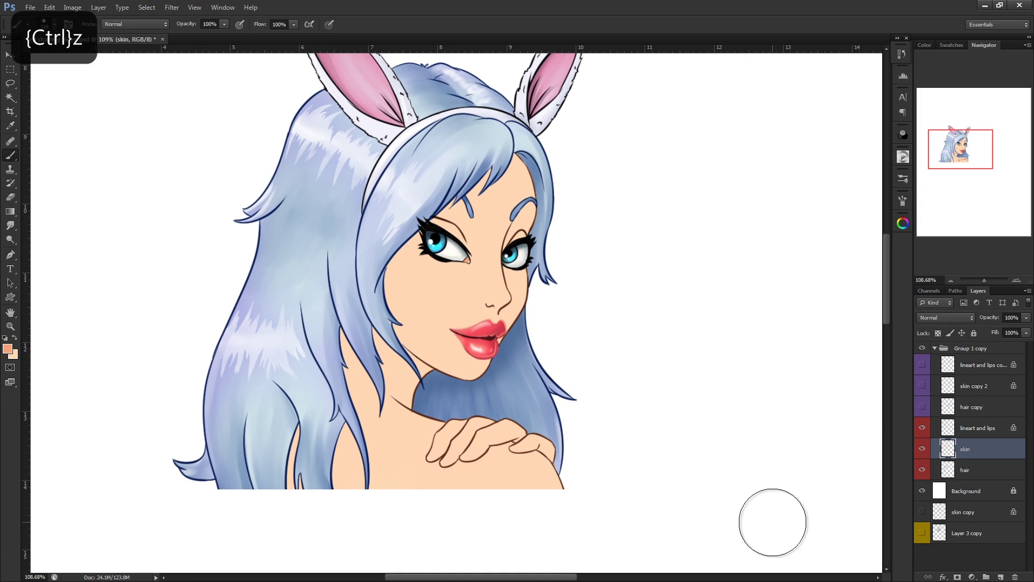
Lock the skin layer's transparent pixels, try an orange stroke over the shoulder and hand, and undo it.
left_click(938, 333)
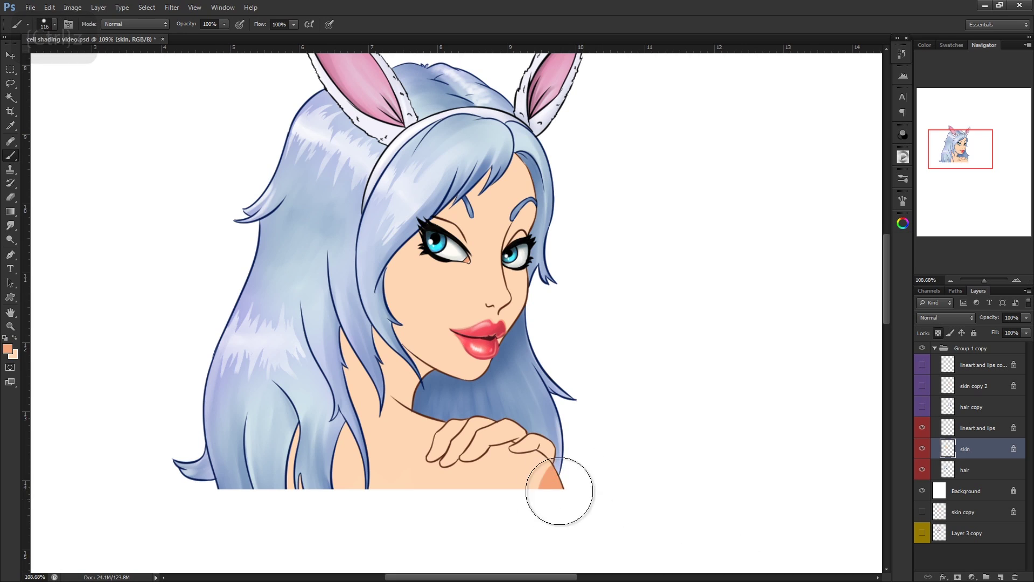
mouse_move(560, 490)
left_mouse_down()
mouse_move(522, 473)
mouse_move(494, 517)
left_mouse_up()
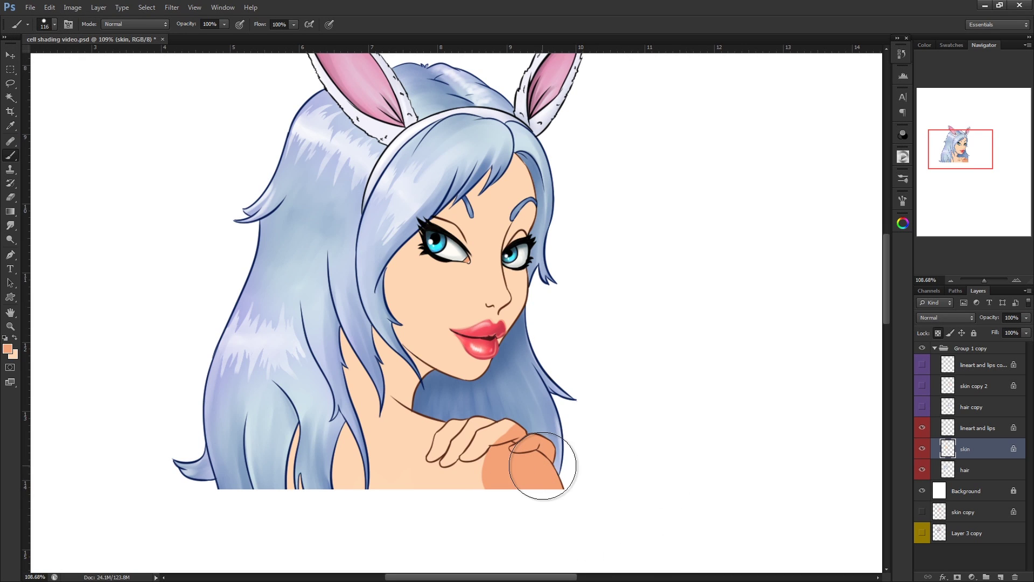
key("ctrl+z")
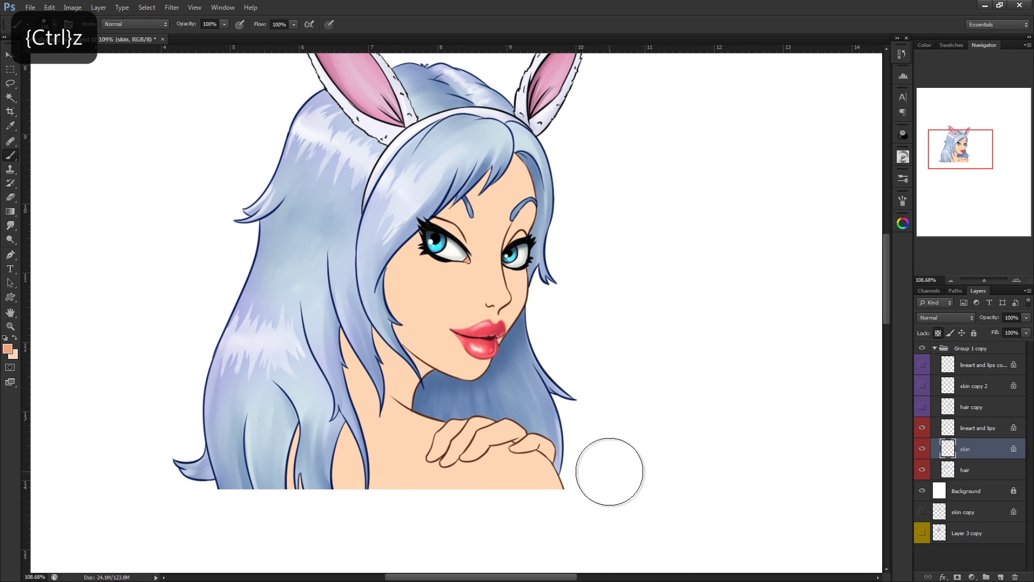
Reduce the brush to 70 px, try orange shading down the far side of the face on the skin layer, and undo it.
key("bracketleft")
key("bracketleft")
key("bracketleft")
key("bracketleft")
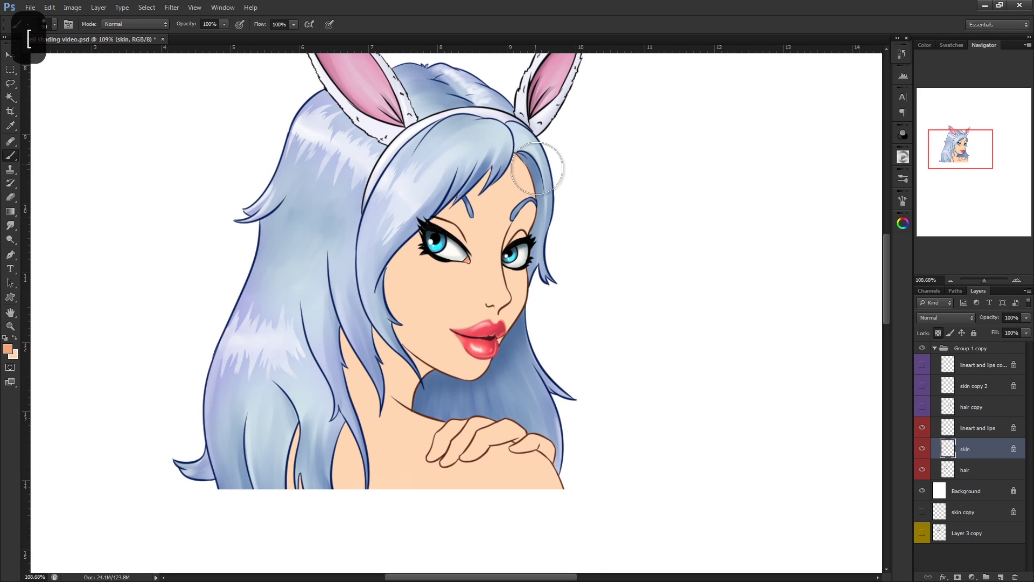
mouse_move(519, 154)
left_mouse_down()
mouse_move(536, 192)
mouse_move(520, 250)
mouse_move(524, 299)
mouse_move(485, 413)
left_mouse_up()
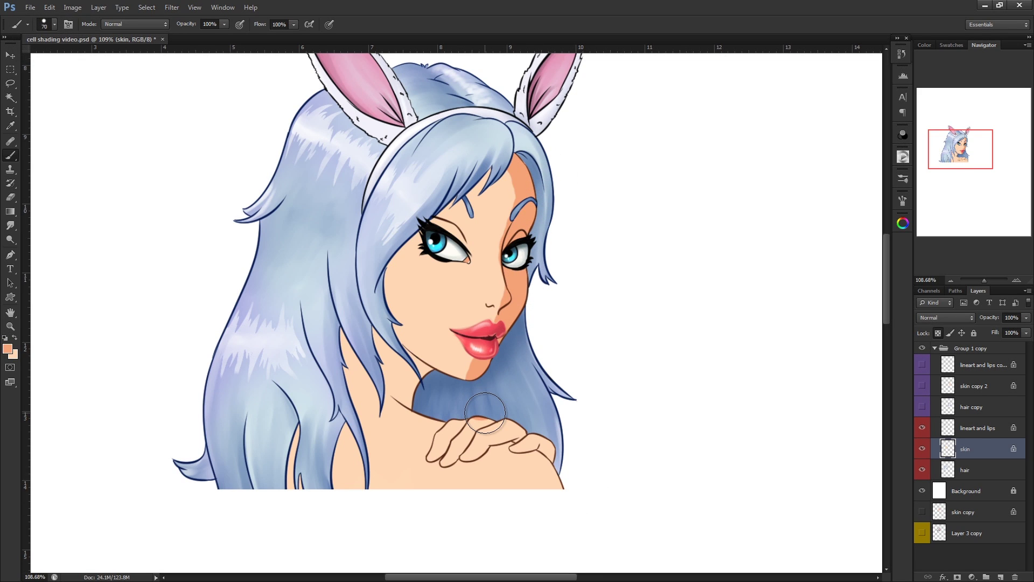
key("ctrl+z")
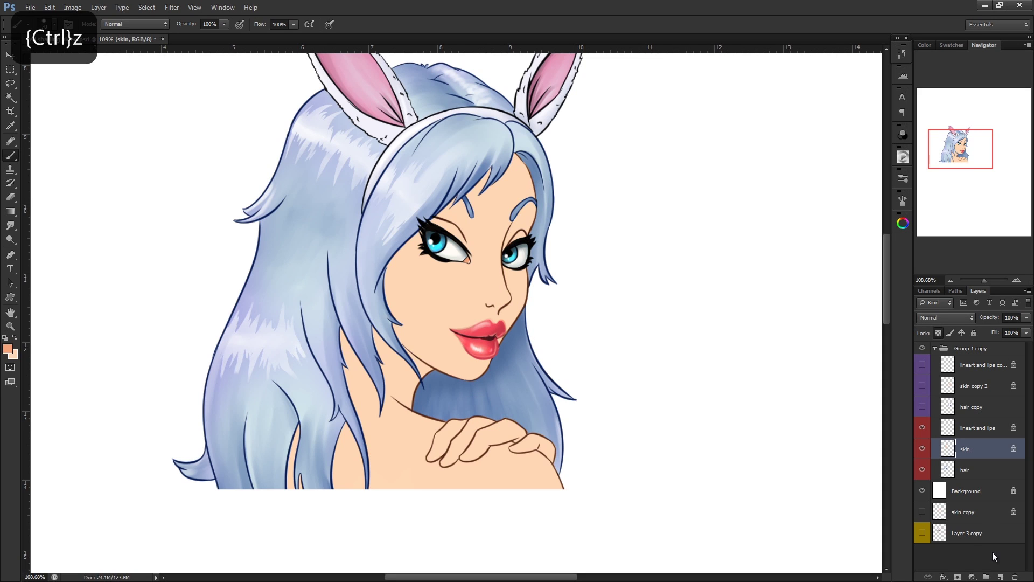
Create a new layer directly above the skin layer and clip it to the skin layer.
left_click(1000, 575)
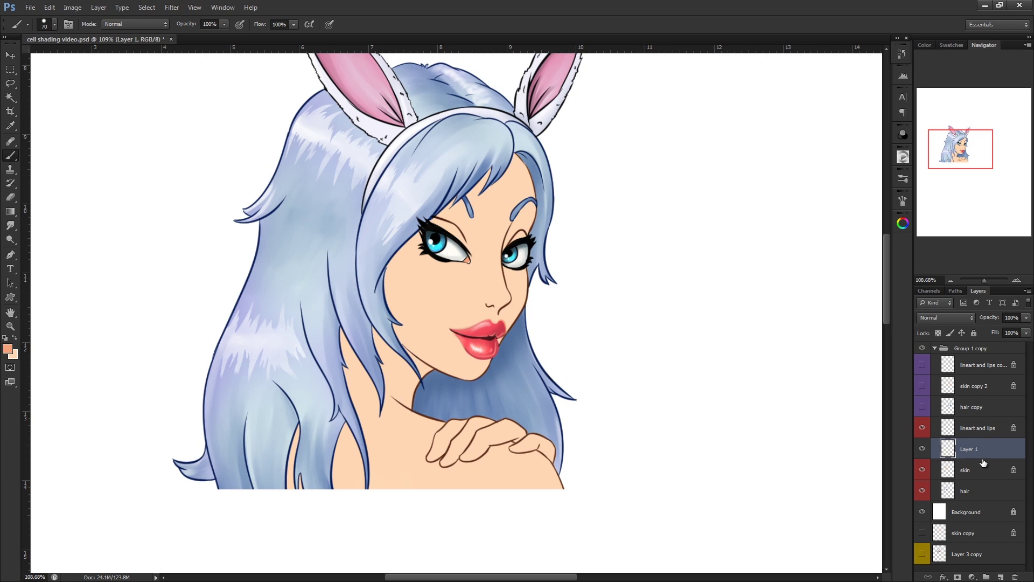
key("alt")
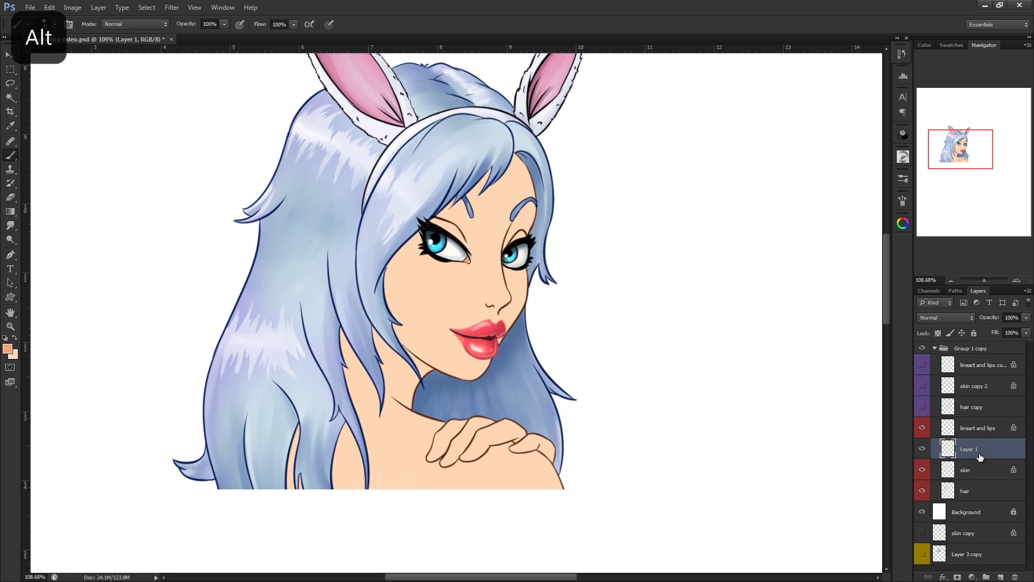
left_click(981, 457, "alt")
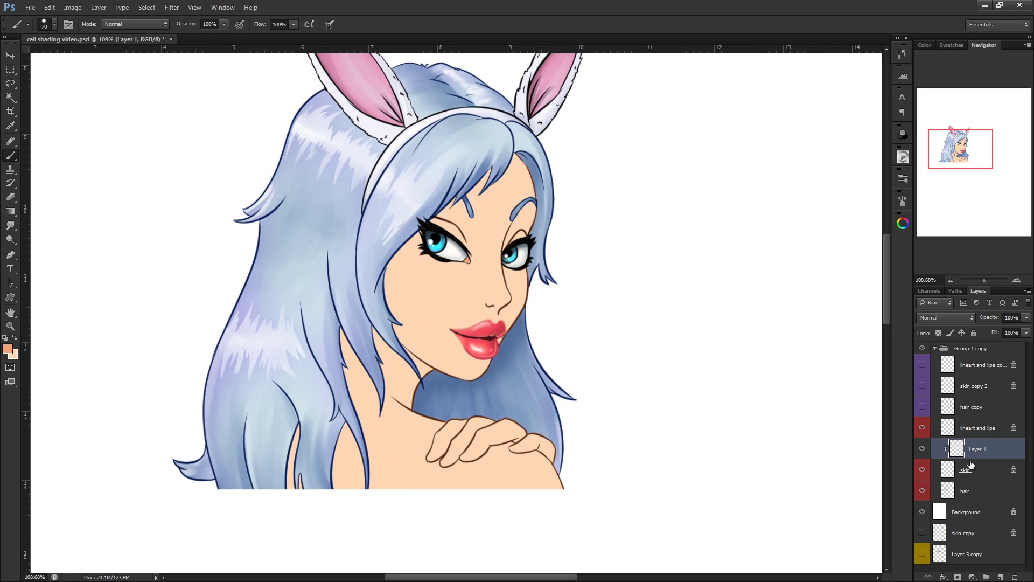
Try orange strokes on the clipped layer, first on the shoulder and hand, which are undone, and along the far side of the face.
left_click_drag(563, 482, 517, 453)
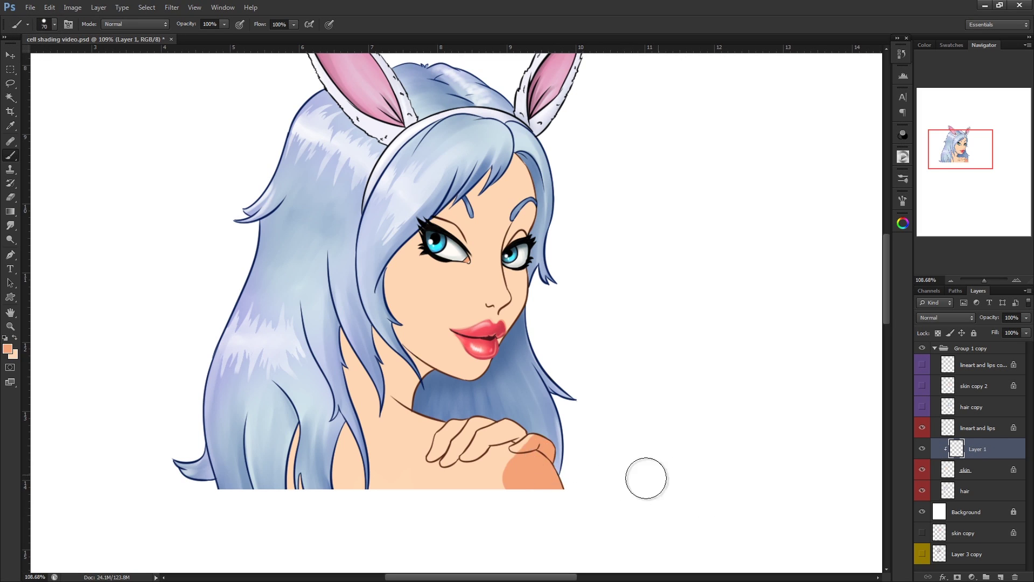
key("ctrl+z")
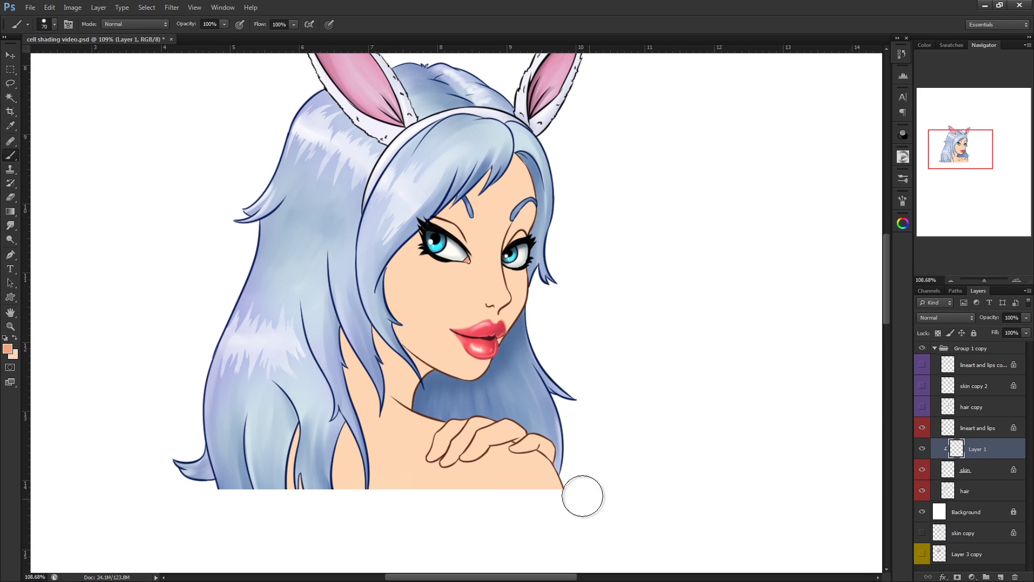
mouse_move(456, 372)
left_mouse_down()
mouse_move(510, 328)
mouse_move(525, 283)
mouse_move(533, 180)
mouse_move(508, 133)
left_mouse_up()
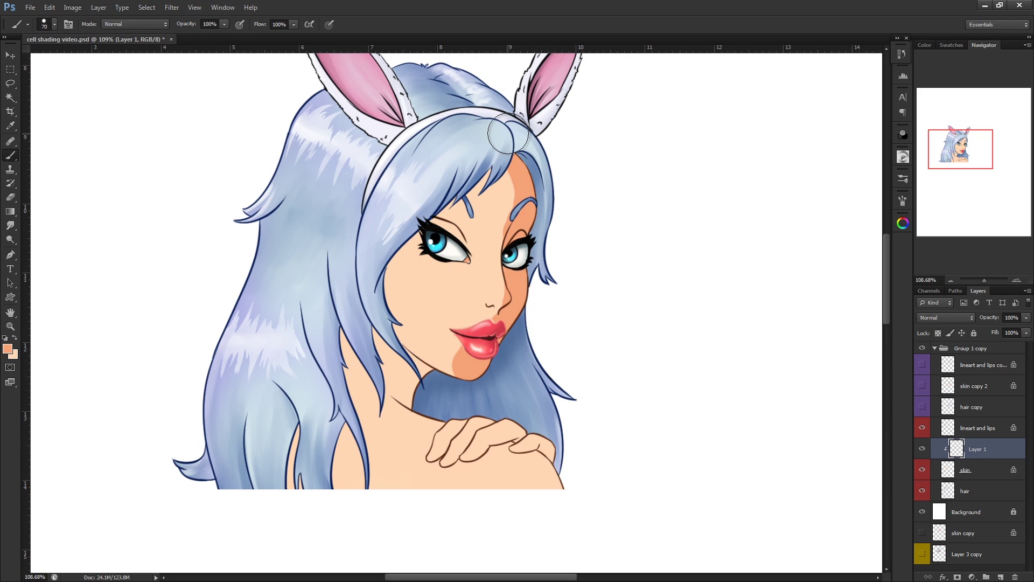
Try a lower opacity on the clipped shading layer and undo the change.
left_click(1026, 318)
left_click(1011, 329)
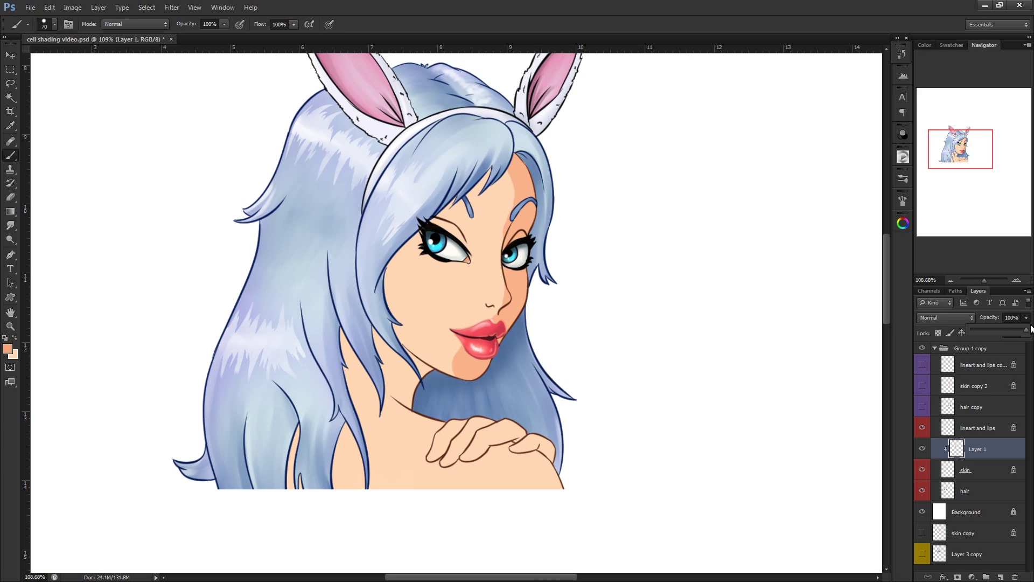
key("ctrl+z")
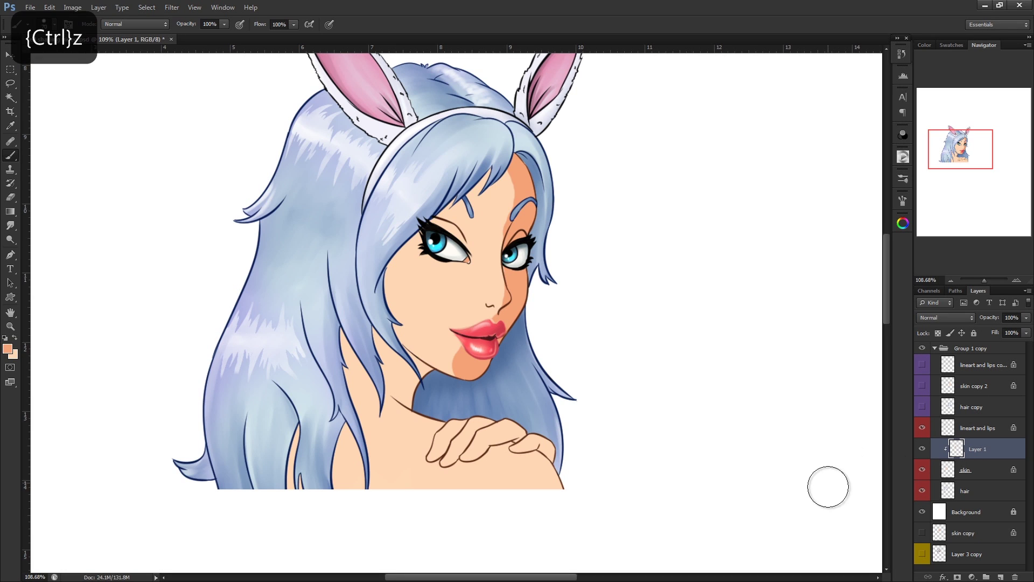
Sample the base skin colour, try the darker shade d4a77e as foreground colour, and discard it.
scroll(827, 487, "down", 1)
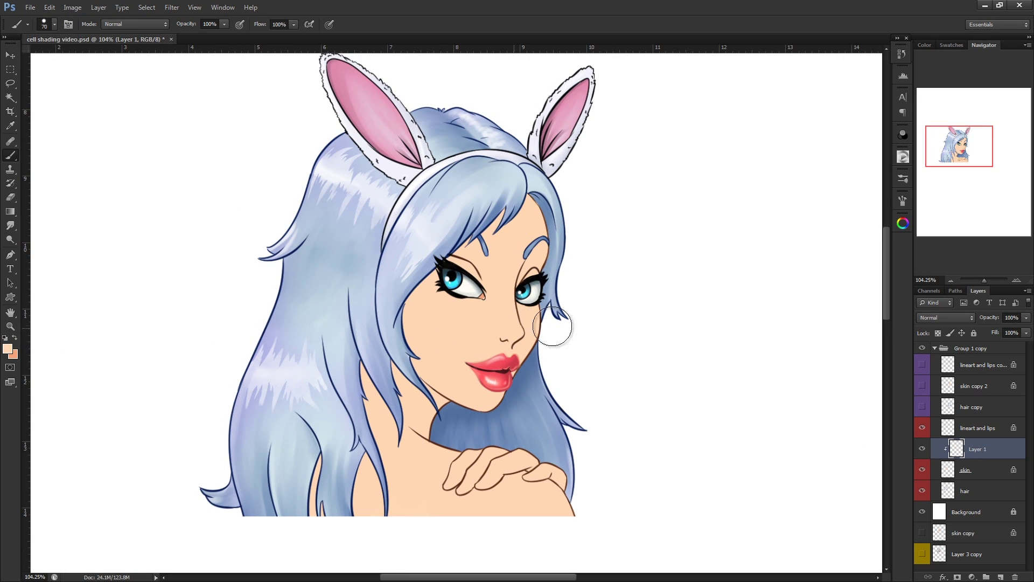
left_click(474, 323, "alt")
left_click(7, 349)
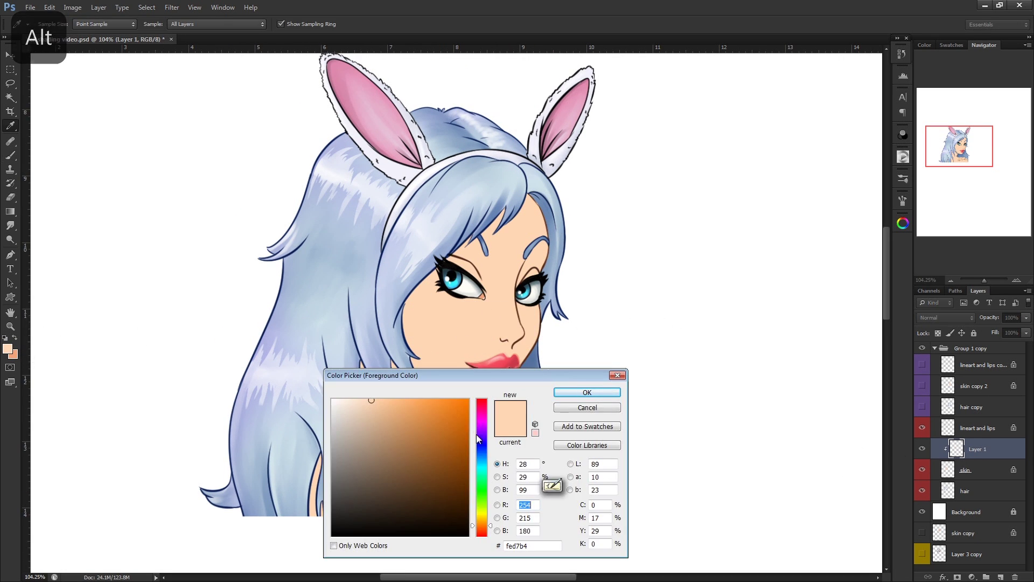
left_click(387, 422)
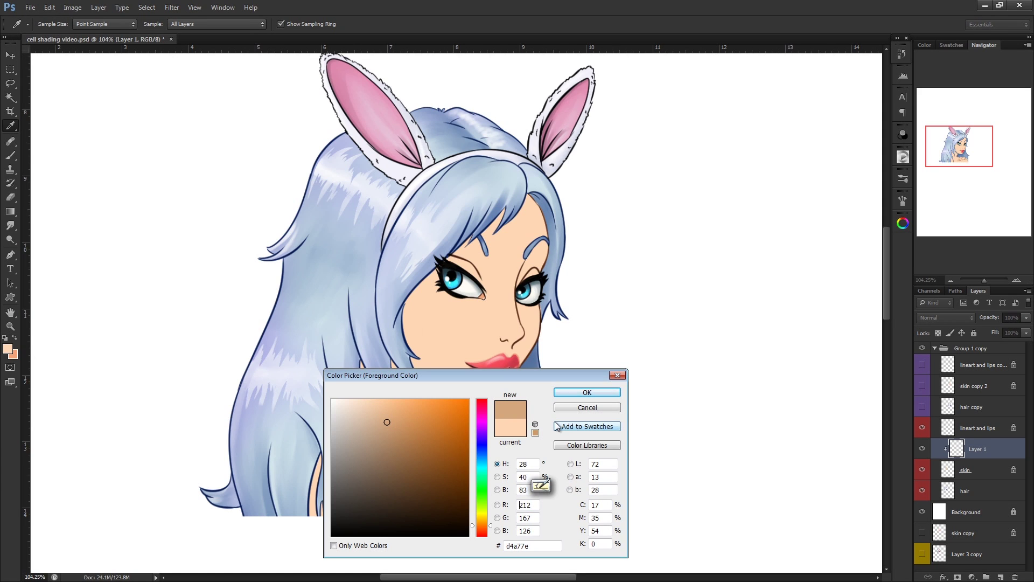
left_click(618, 376)
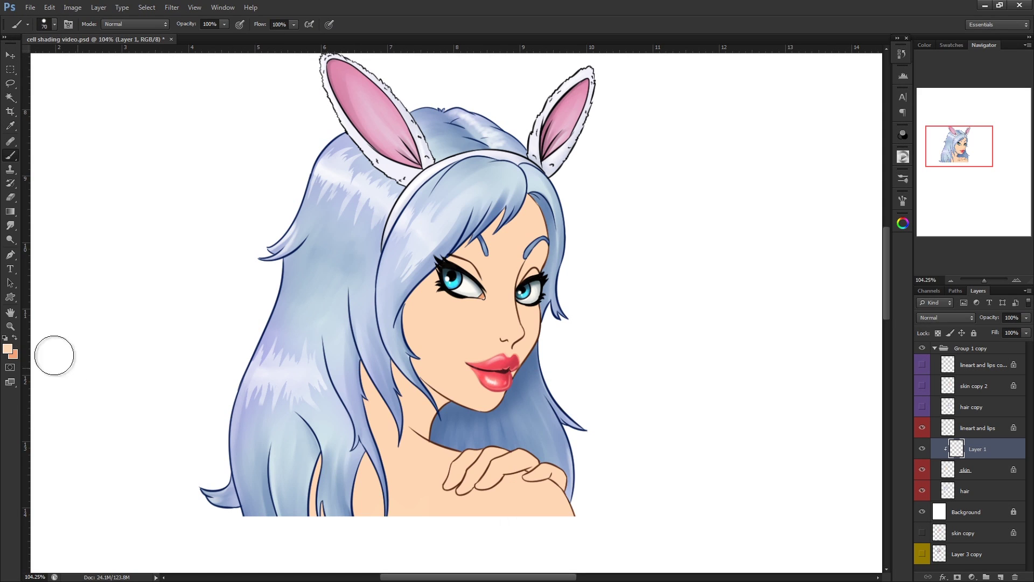
Reduce the hard round brush to 45 px and paint orange shading around the far eye, from the brow to the upper cheek.
right_click(633, 349)
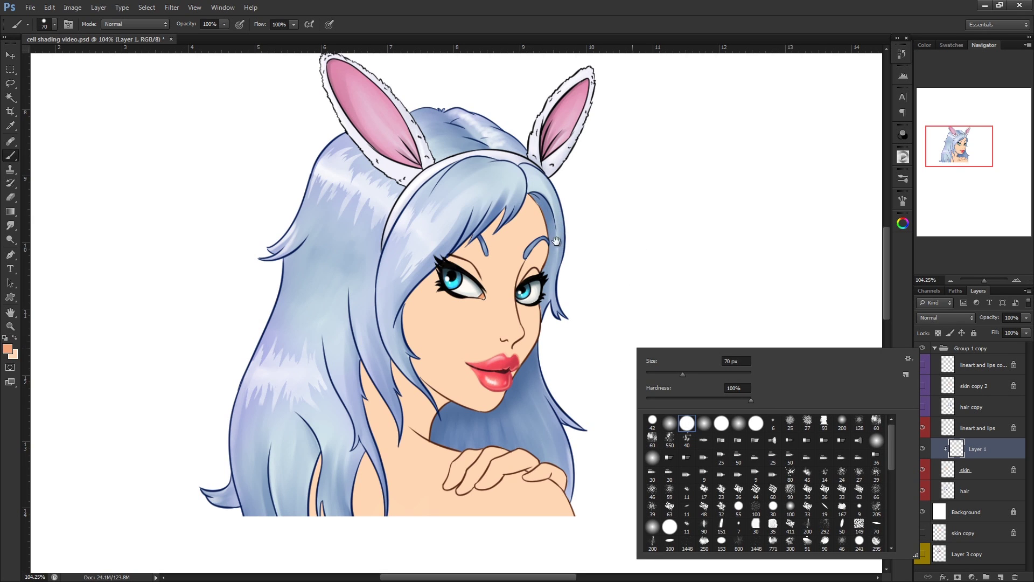
left_click_drag(568, 238, 591, 234)
key("bracketleft")
key("bracketleft")
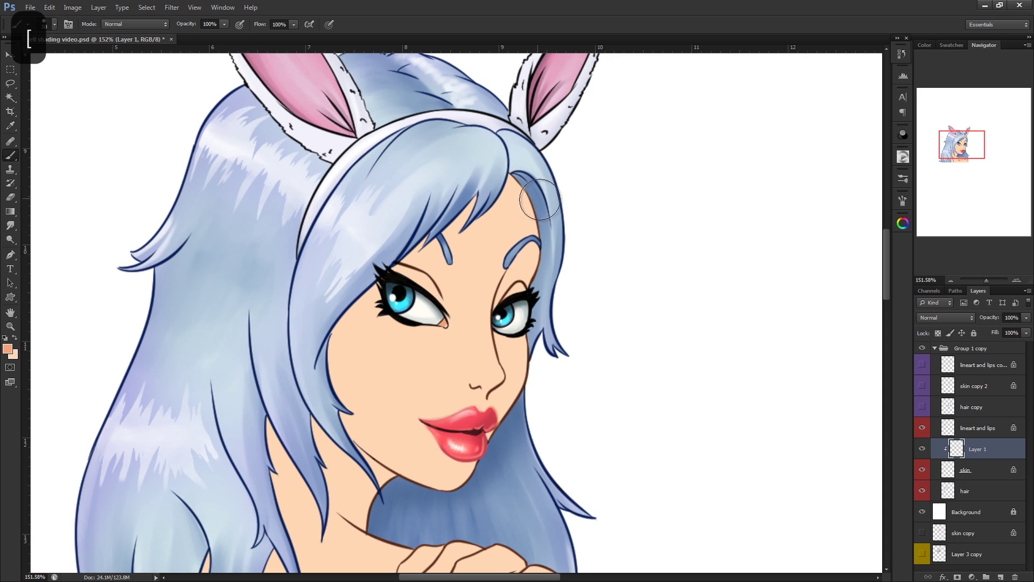
left_click(574, 215, "alt")
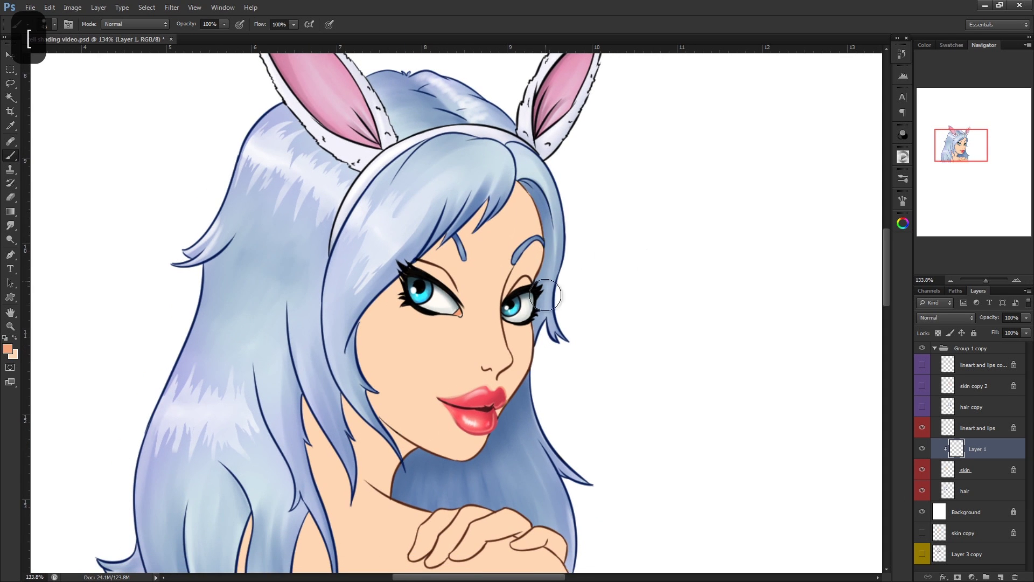
mouse_move(523, 326)
left_mouse_down()
mouse_move(526, 345)
mouse_move(521, 290)
mouse_move(520, 305)
mouse_move(539, 258)
mouse_move(533, 269)
left_mouse_up()
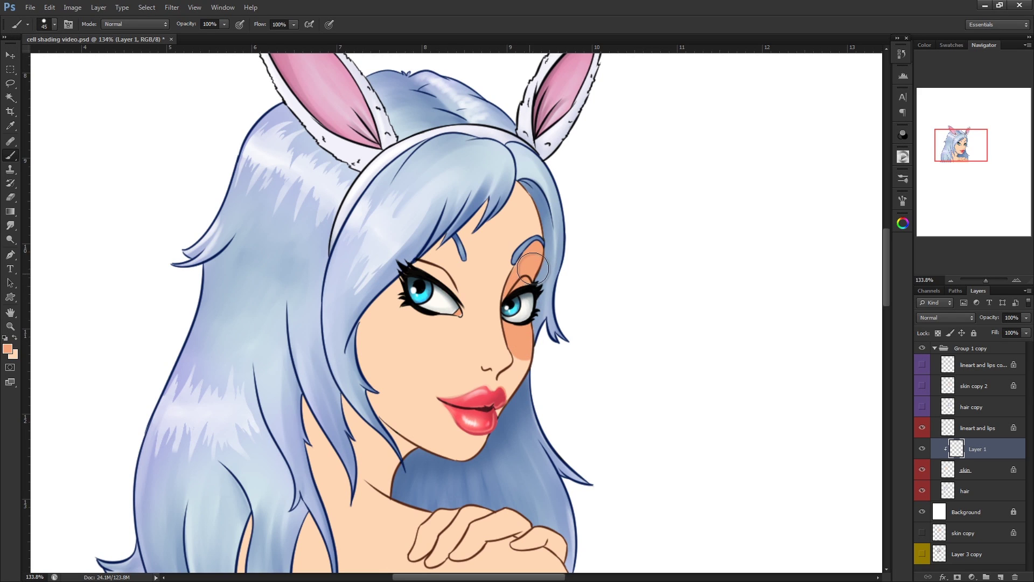
Reduce the brush to 40 px, extend the orange shading down the far cheek towards the lips, and shade the forehead's far edge.
key("bracketleft")
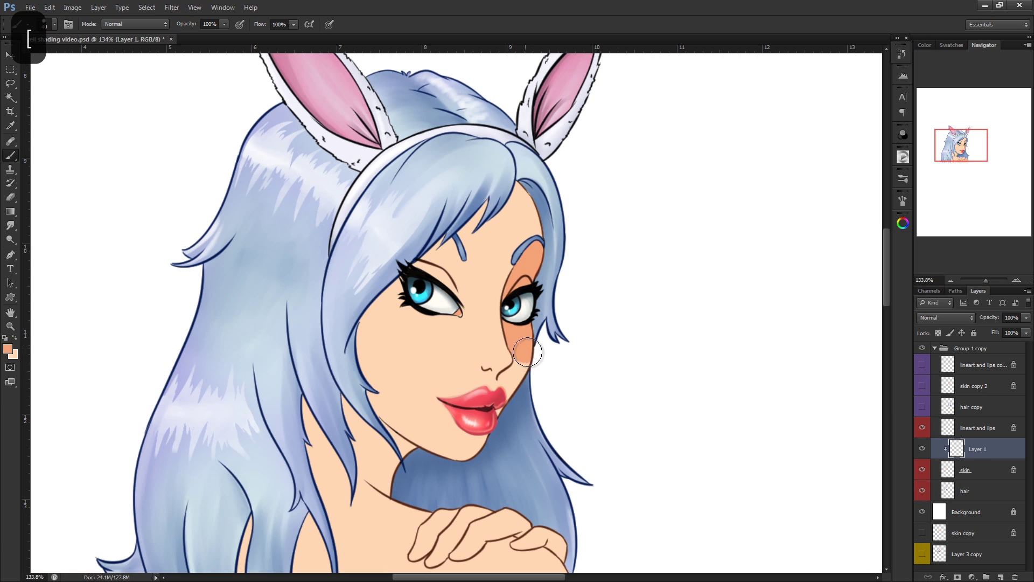
left_click_drag(527, 353, 506, 413)
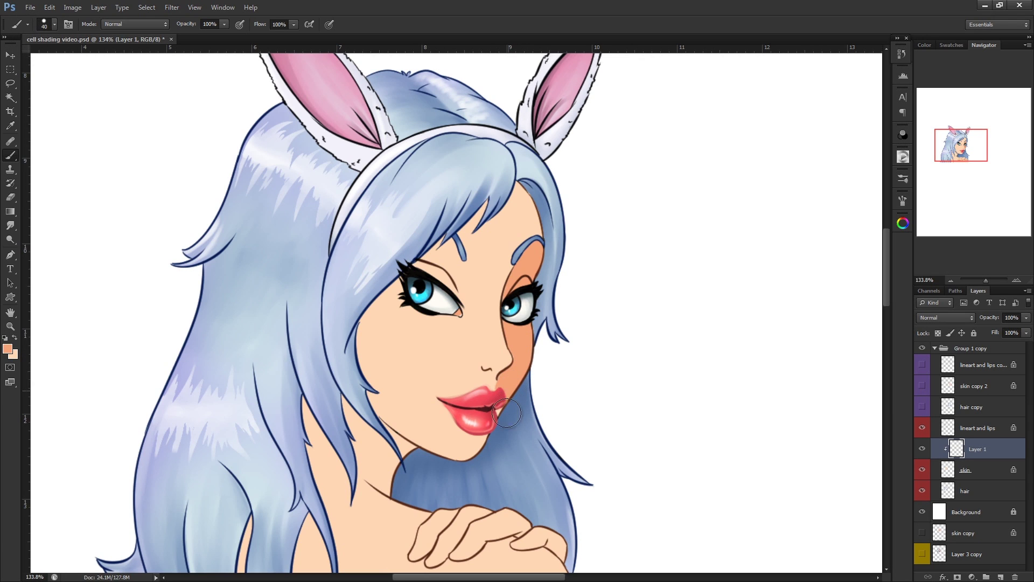
left_click_drag(522, 181, 540, 237)
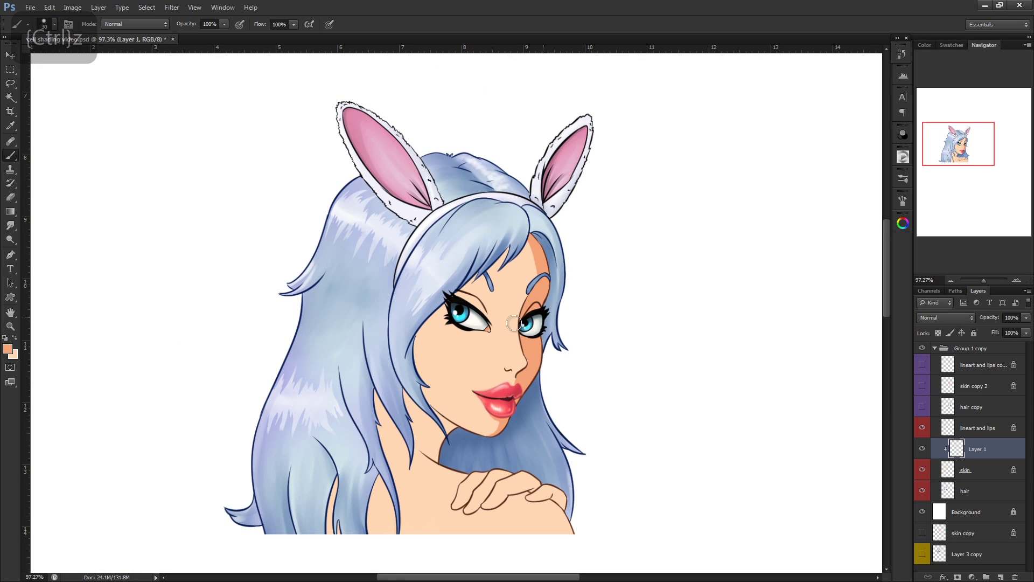
left_click(415, 332)
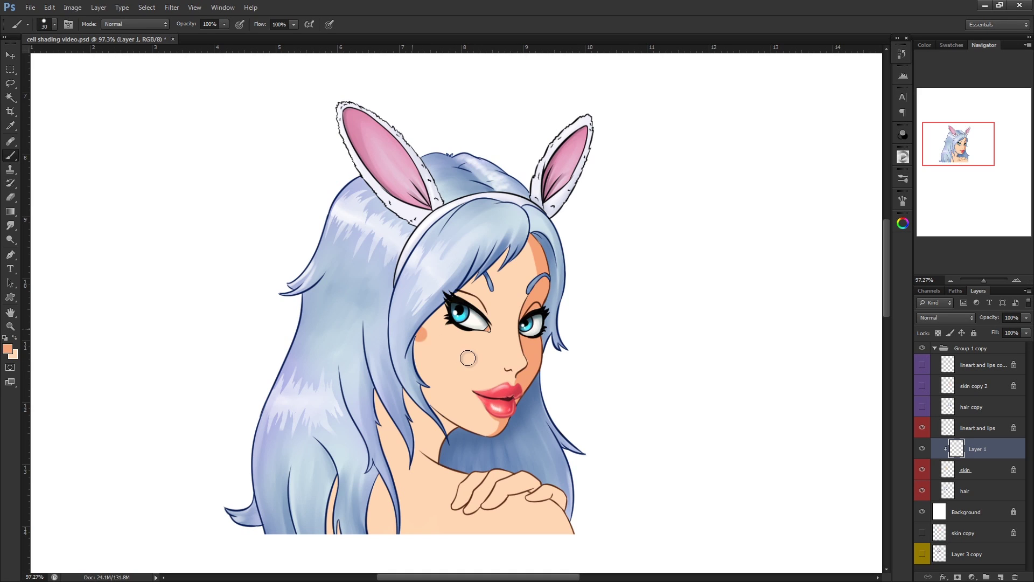
left_click_drag(468, 358, 447, 369)
key("ctrl+z")
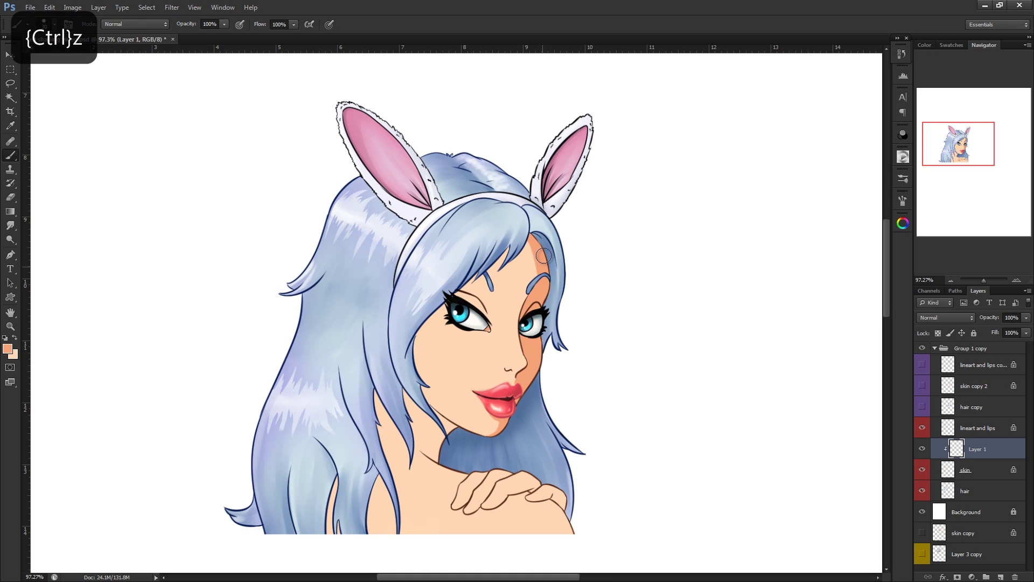
left_click_drag(521, 282, 533, 324)
key("ctrl+z")
Reduce the brush to 20 px and paint orange shading around the near eye and down the near cheek along the hair.
scroll(608, 333, "down", 2)
key("bracketleft")
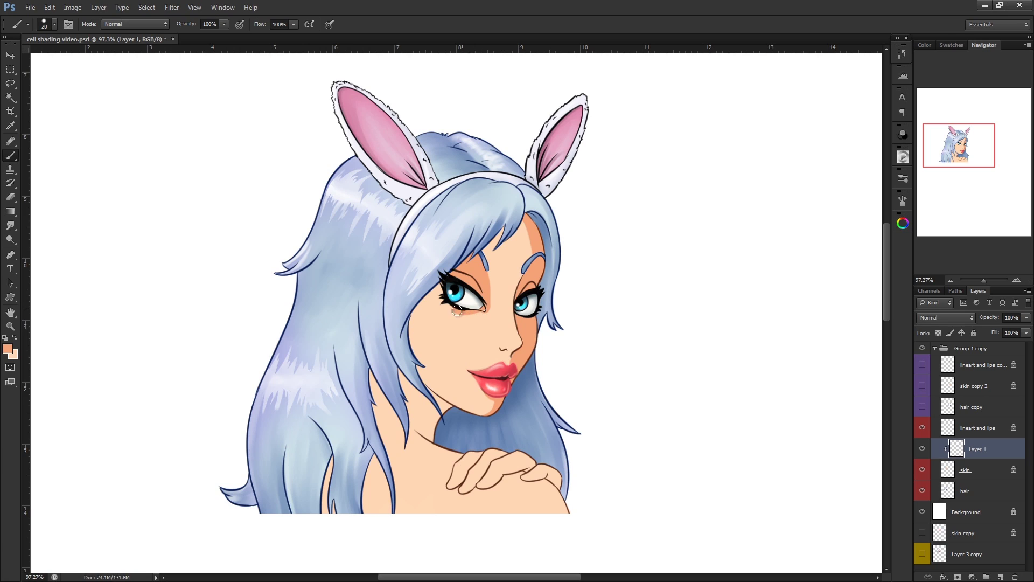
key("bracketleft")
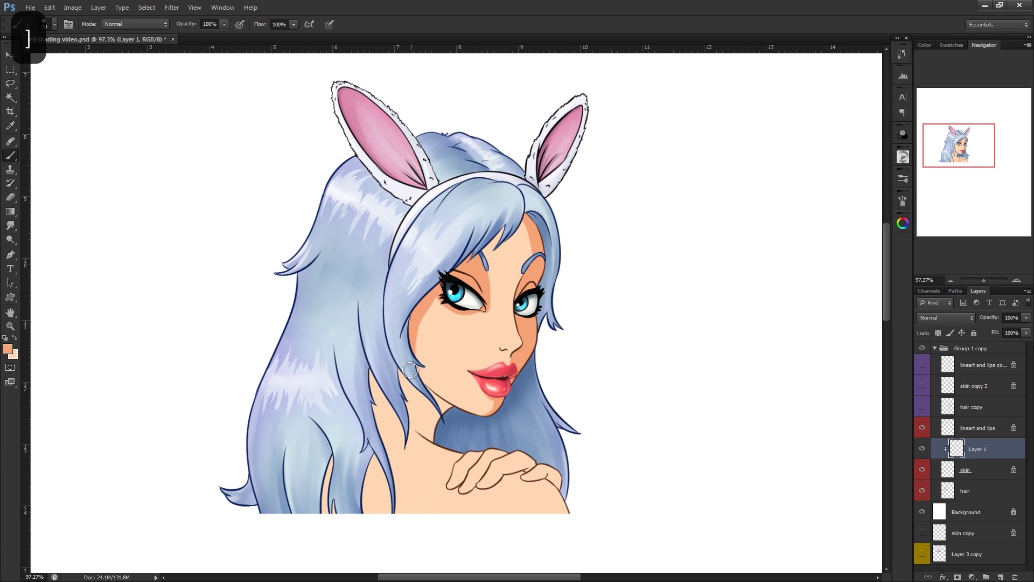
Reduce the brush to 9 px and extend the thin orange shadow beneath the hair strand on the near cheek towards the jaw.
key("bracketleft")
key("bracketleft")
key("bracketleft")
left_click_drag(417, 342, 441, 379)
key("ctrl+z")
key("bracketleft")
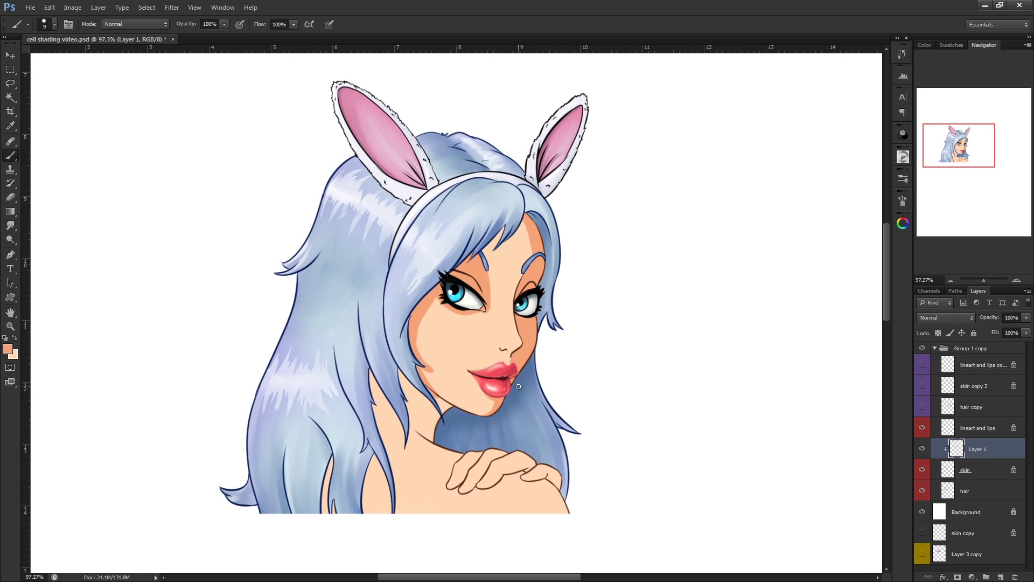
mouse_move(1026, 319)
left_mouse_down()
mouse_move(1006, 332)
mouse_move(1028, 330)
left_mouse_up()
left_click_drag(432, 370, 468, 337)
left_click_drag(438, 271, 419, 280)
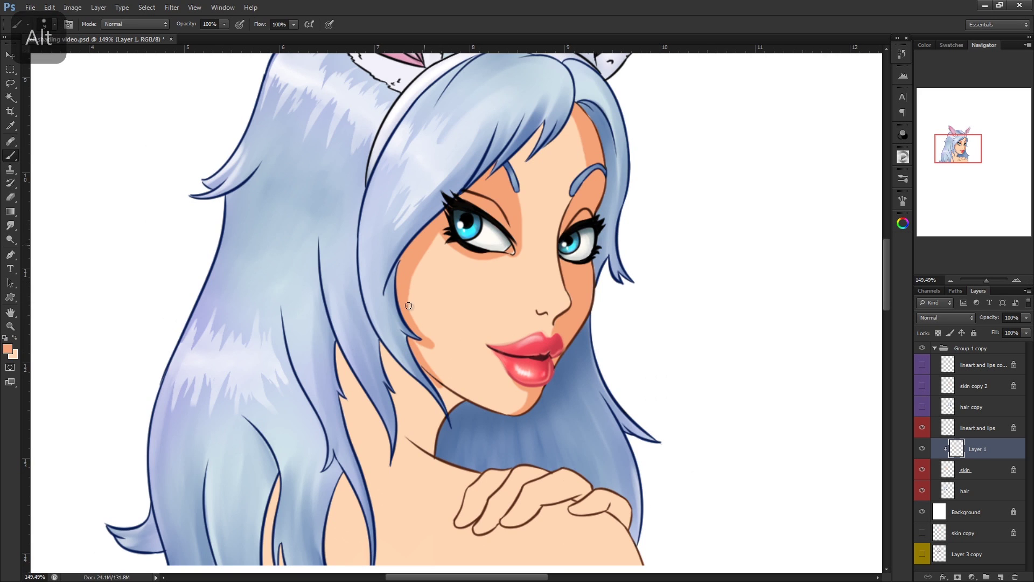
scroll(519, 305, "down", 3, "alt")
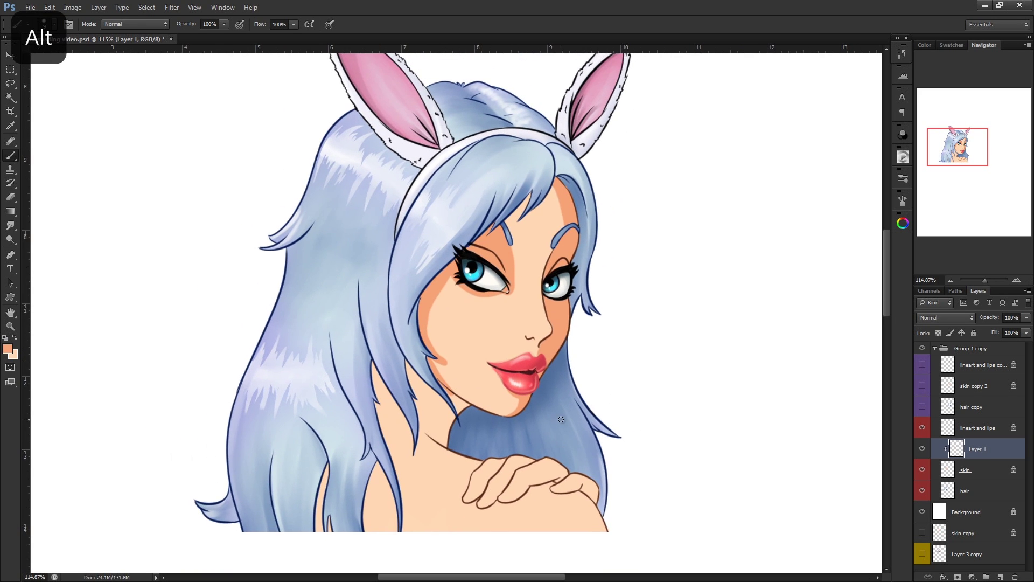
Paint over all the orange face shading with the light skin colour using an 84 px brush, and restore orange as foreground colour.
left_click(15, 337)
key("bracketright")
key("bracketright")
left_click_drag(431, 353, 447, 275)
right_click(502, 231, "alt")
mouse_move(503, 231)
left_mouse_down()
mouse_move(524, 292)
mouse_move(560, 277)
left_mouse_up()
left_click(15, 338)
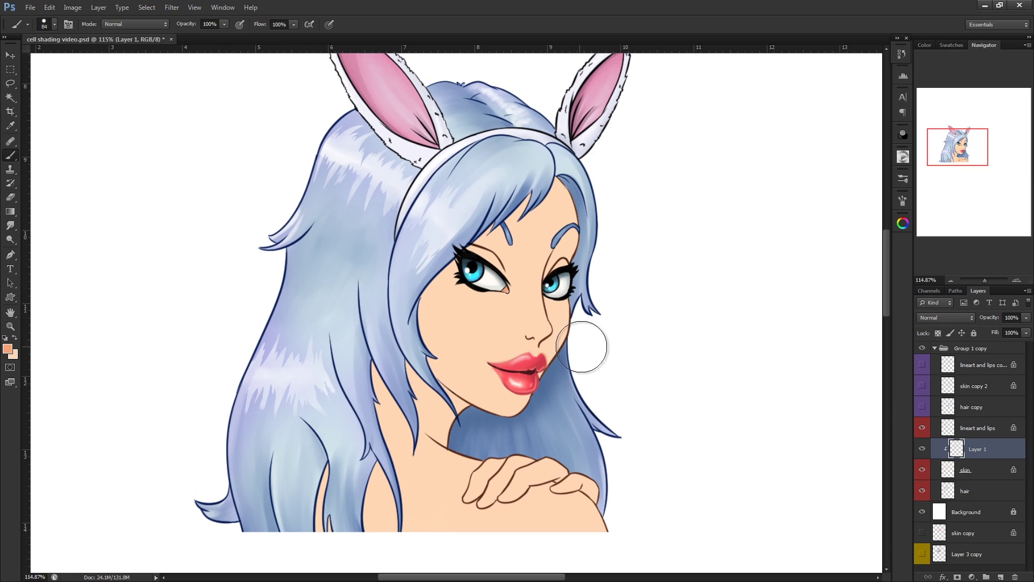
Lasso the far side of the face, following the nose line from below the lips past the eye and brow to the forehead.
left_click(15, 89)
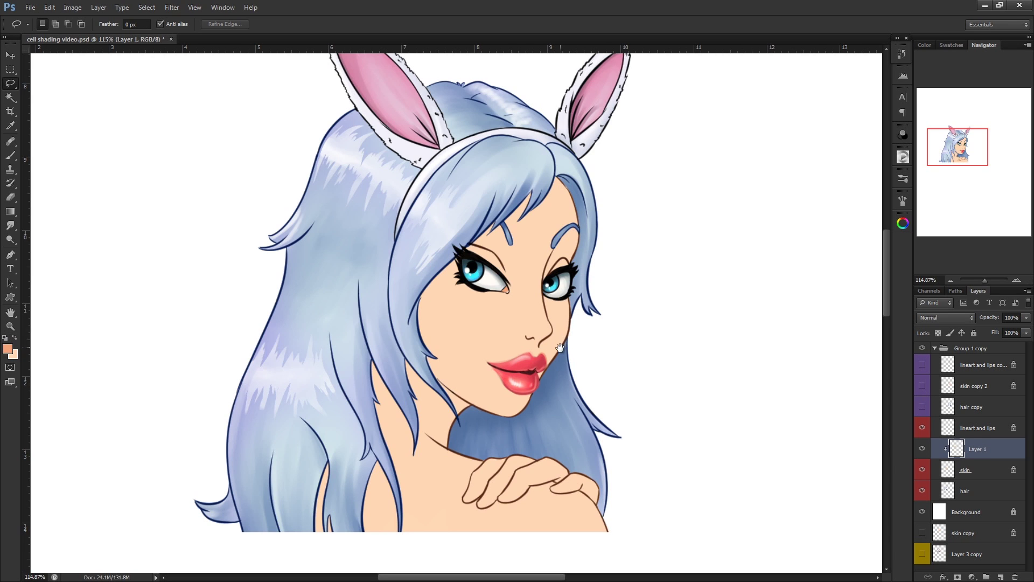
left_click_drag(573, 329, 593, 329)
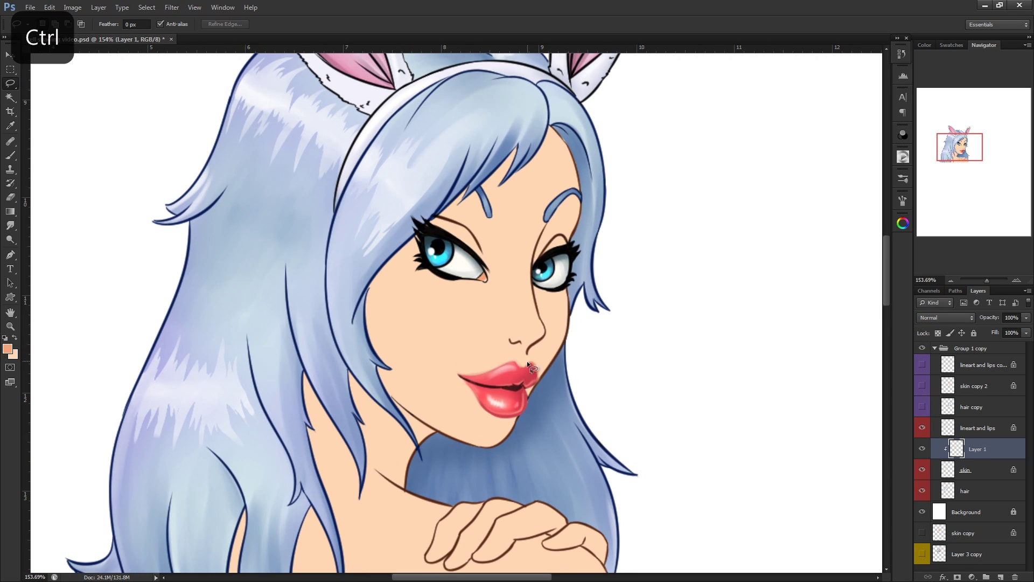
left_click_drag(528, 356, 542, 338)
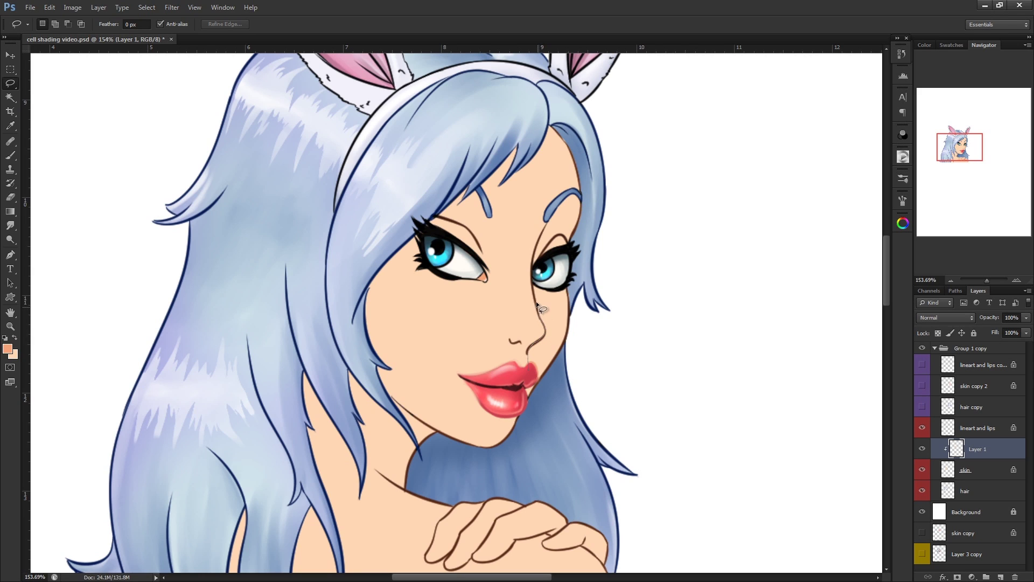
mouse_move(543, 271)
left_mouse_down()
mouse_move(569, 275)
mouse_move(598, 324)
left_mouse_up()
left_click_drag(509, 435, 501, 414)
key("shift")
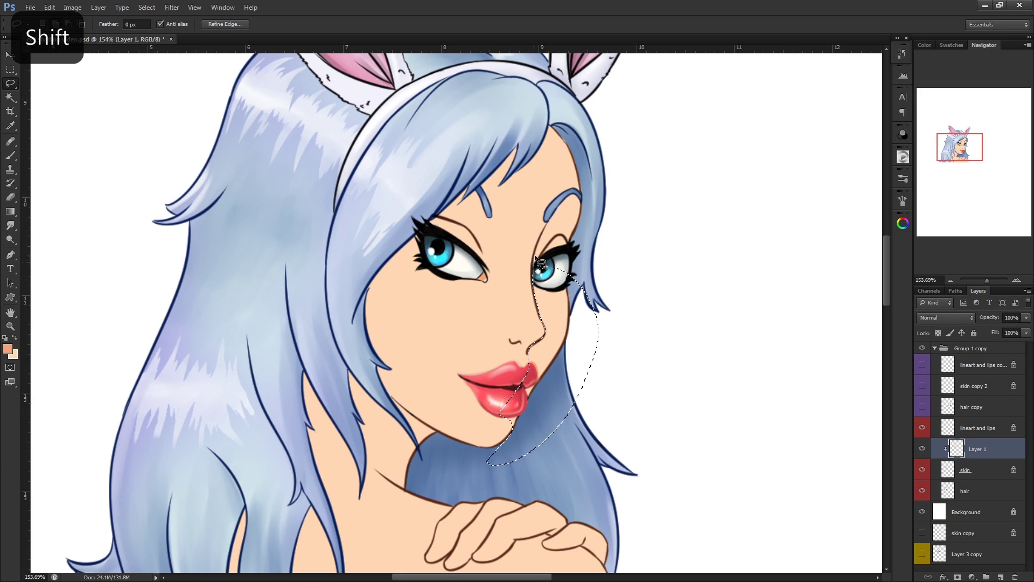
left_click_drag(535, 257, 560, 201)
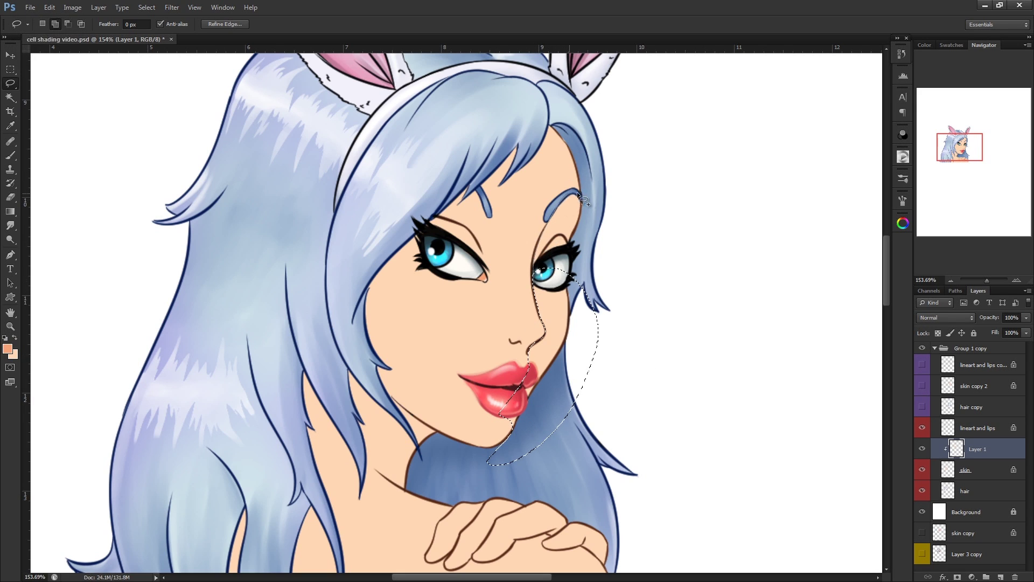
left_click_drag(563, 308, 563, 308)
left_click_drag(519, 348, 518, 271)
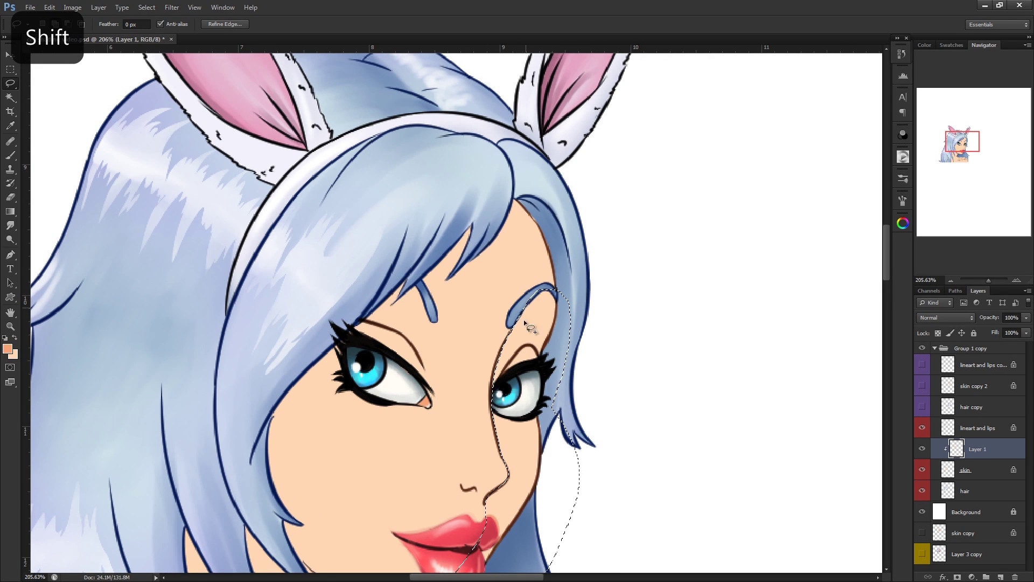
mouse_move(544, 222)
left_mouse_down()
mouse_move(553, 343)
mouse_move(604, 323)
mouse_move(602, 301)
left_mouse_up()
Paint the selected far side of the face orange with the 84 px brush and clear the selection.
key("b")
mouse_move(516, 147)
left_mouse_down()
mouse_move(541, 234)
mouse_move(530, 355)
mouse_move(501, 486)
mouse_move(477, 558)
left_mouse_up()
left_click_drag(582, 423, 588, 376)
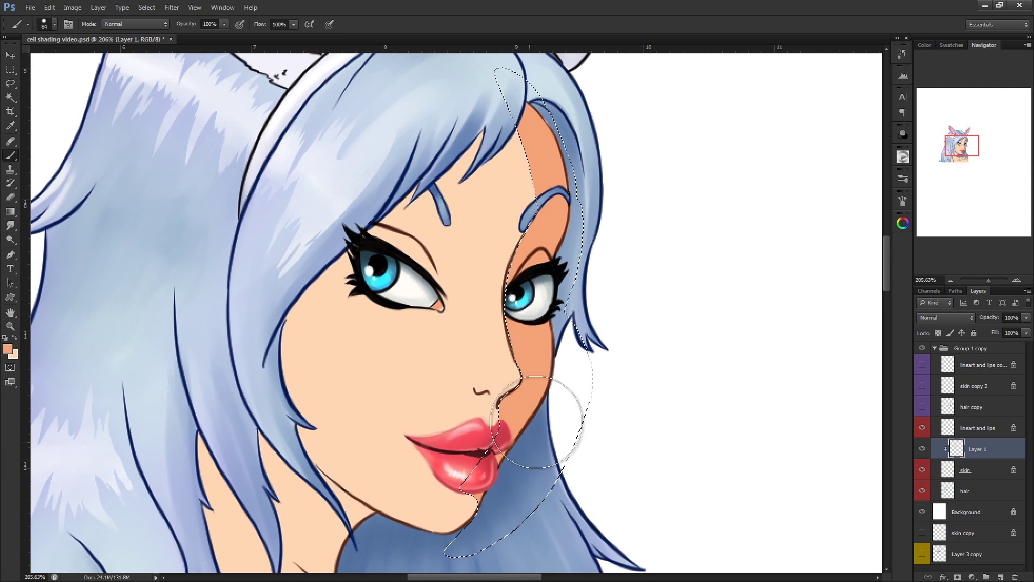
left_click_drag(608, 263, 605, 316)
right_click(588, 244)
left_click(588, 178)
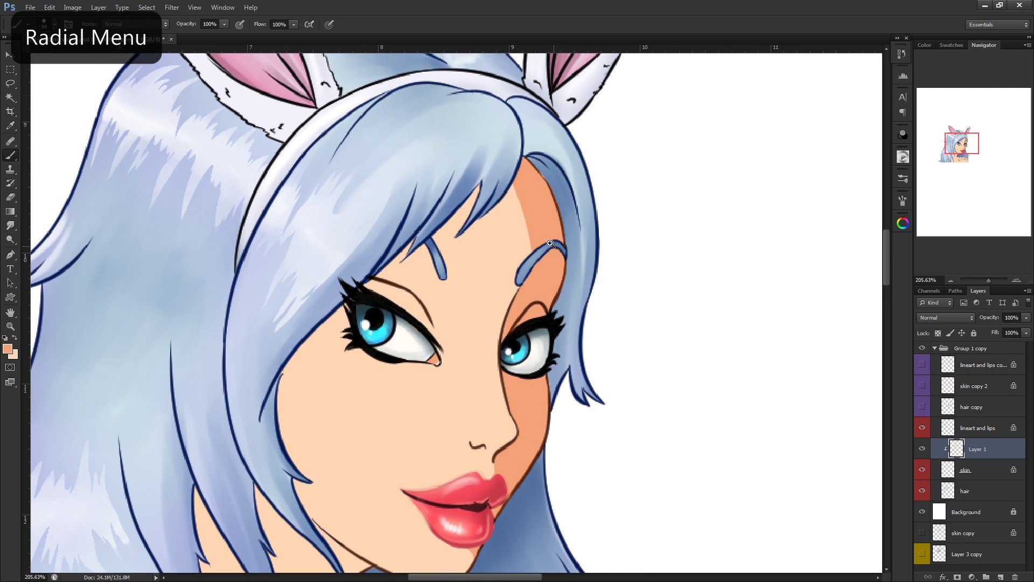
left_click_drag(564, 240, 588, 237)
scroll(524, 191, "down", 8)
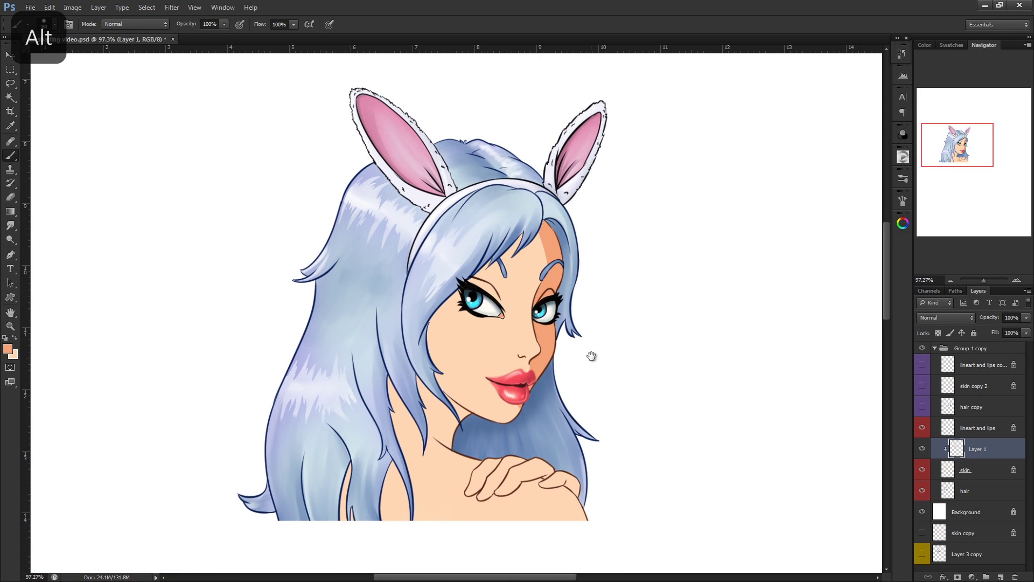
Lasso thin shadow shapes beneath the hair strands on the forehead, paint them orange, and deselect.
scroll(592, 353, "up", 2)
left_click(12, 84)
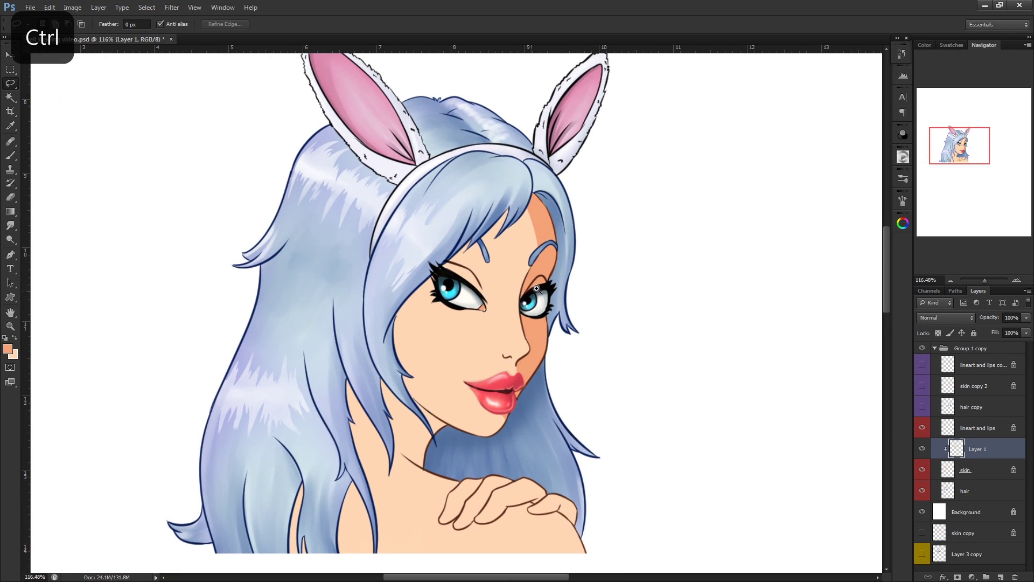
scroll(536, 289, "up", 1)
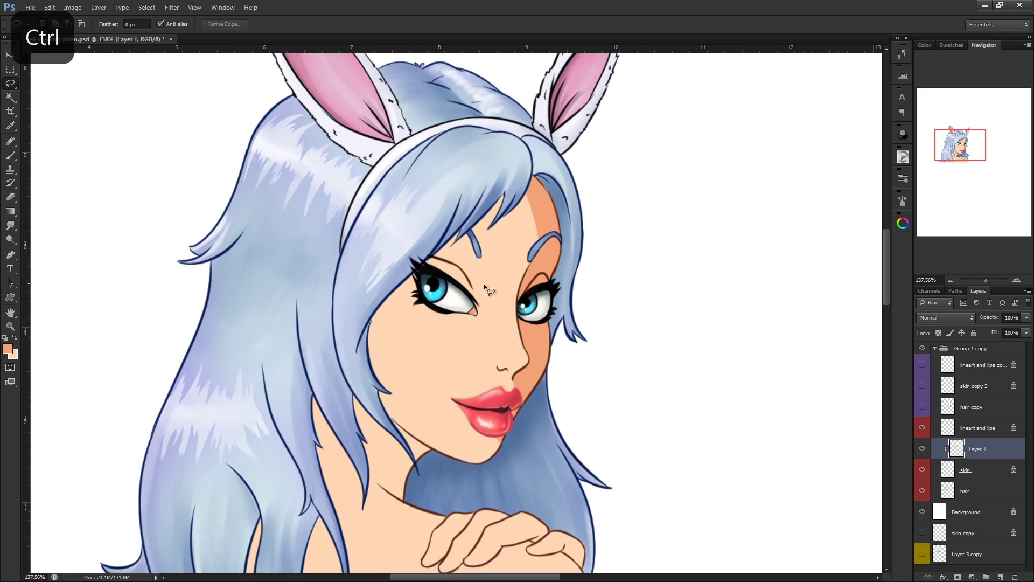
scroll(483, 283, "up", 1)
key("ctrl+z")
left_click_drag(491, 252, 521, 212)
left_click_drag(512, 231, 476, 262)
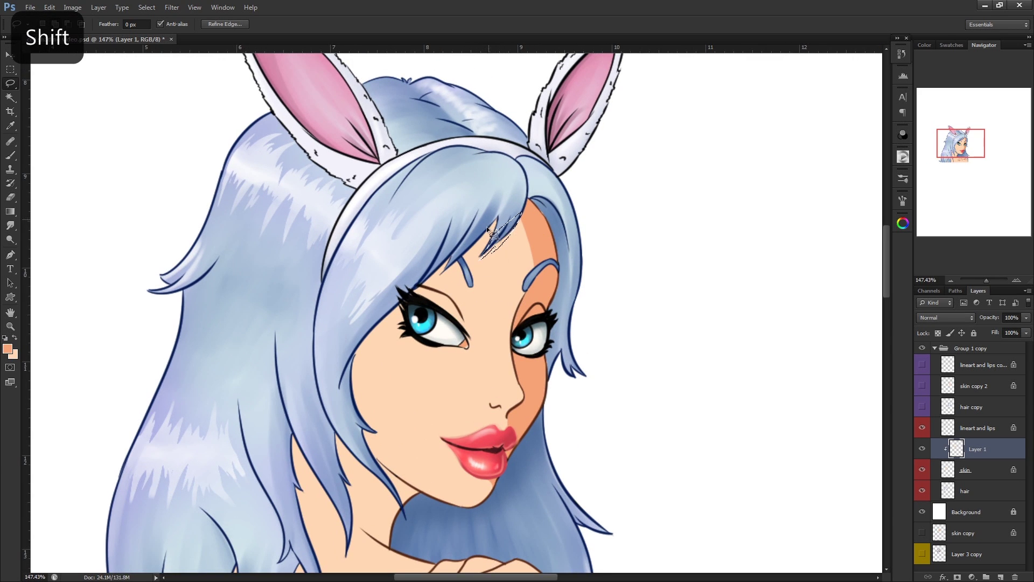
left_click_drag(477, 209, 498, 216)
key("b")
left_click_drag(475, 248, 520, 267)
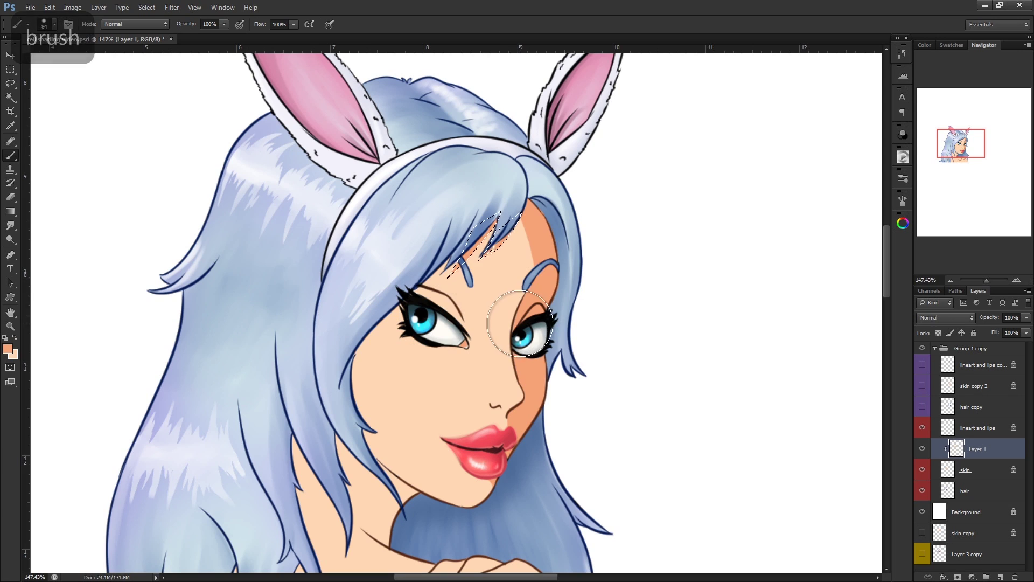
key("ctrl+d")
Lasso a rounded area around the near eye, from the brow to the upper cheek, and paint it orange.
key("ctrl+z")
mouse_move(451, 361)
left_mouse_down()
mouse_move(401, 341)
mouse_move(406, 257)
mouse_move(450, 265)
left_mouse_up()
key("b")
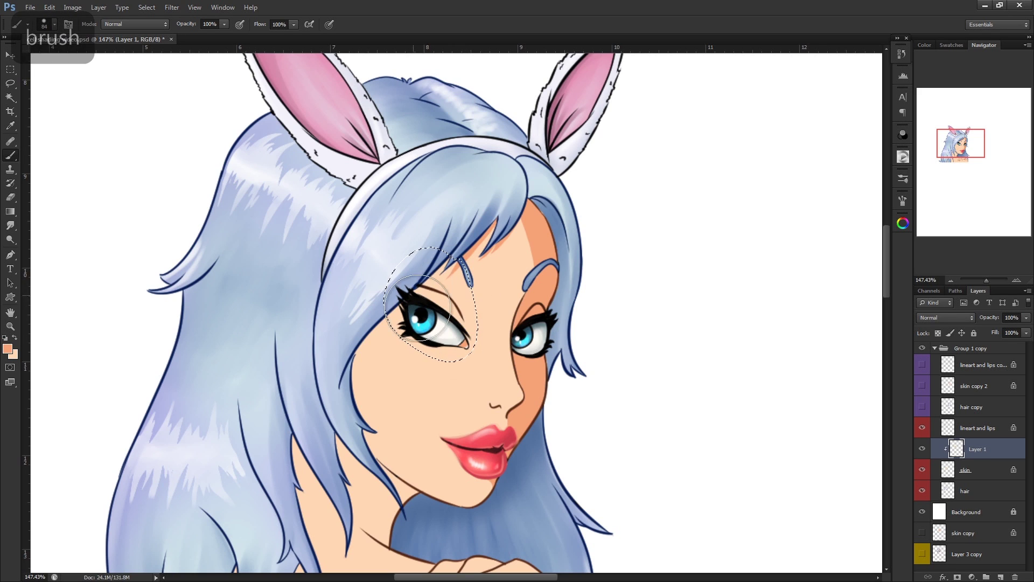
mouse_move(448, 290)
left_mouse_down()
mouse_move(408, 325)
mouse_move(484, 317)
mouse_move(411, 317)
left_mouse_up()
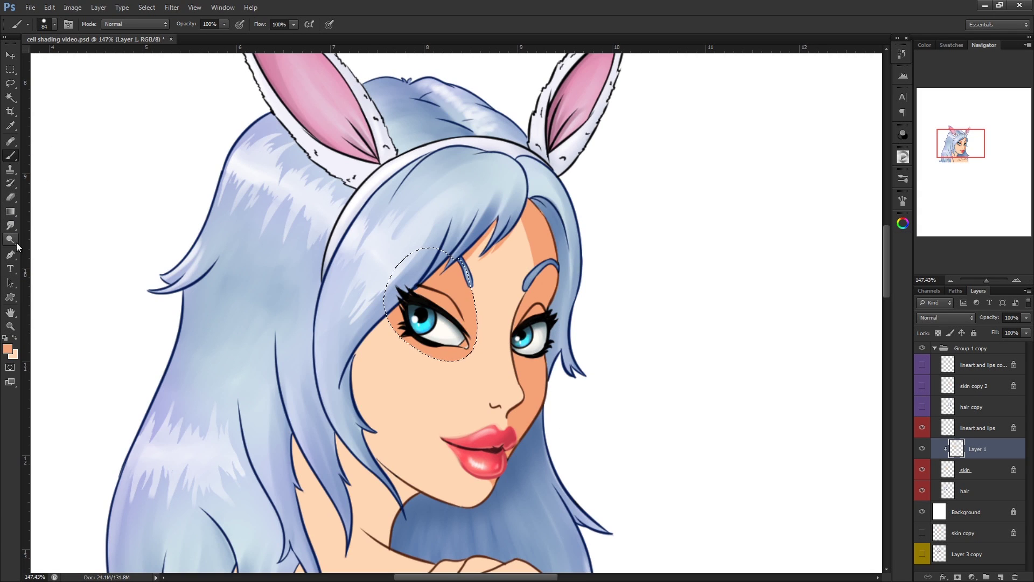
Set the Paint Bucket as the fill tool and lasso combined shadow areas over the fingers and back of the hand, leaving the fingertips unselected.
left_click(10, 211)
left_click(62, 221)
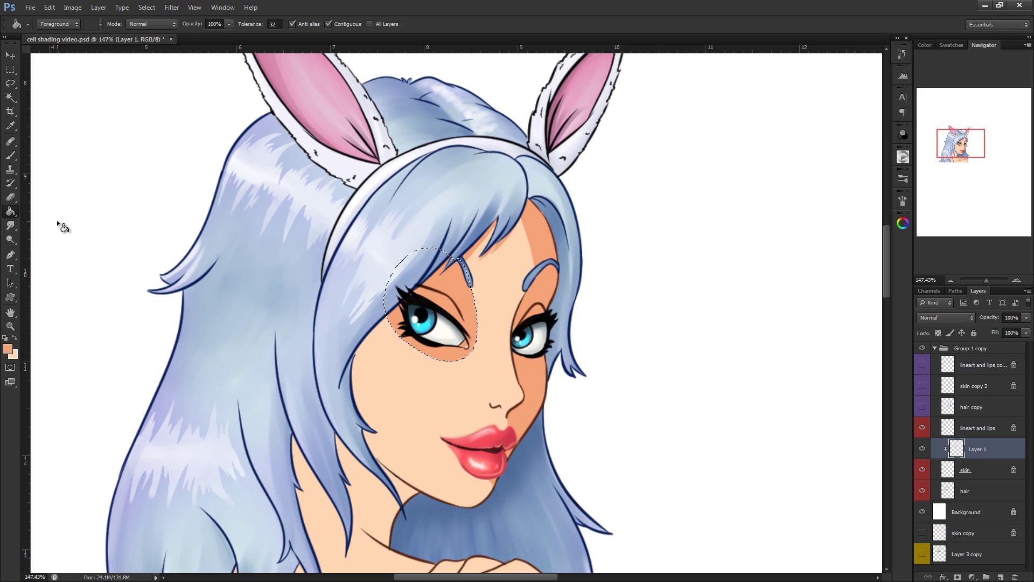
left_click(13, 85)
left_click_drag(461, 364, 419, 281)
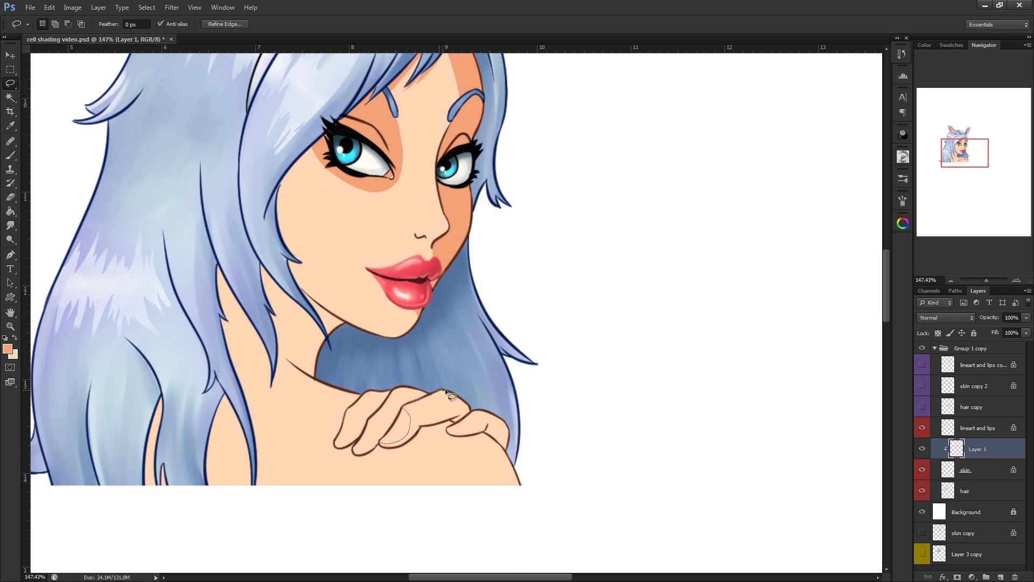
key("shift")
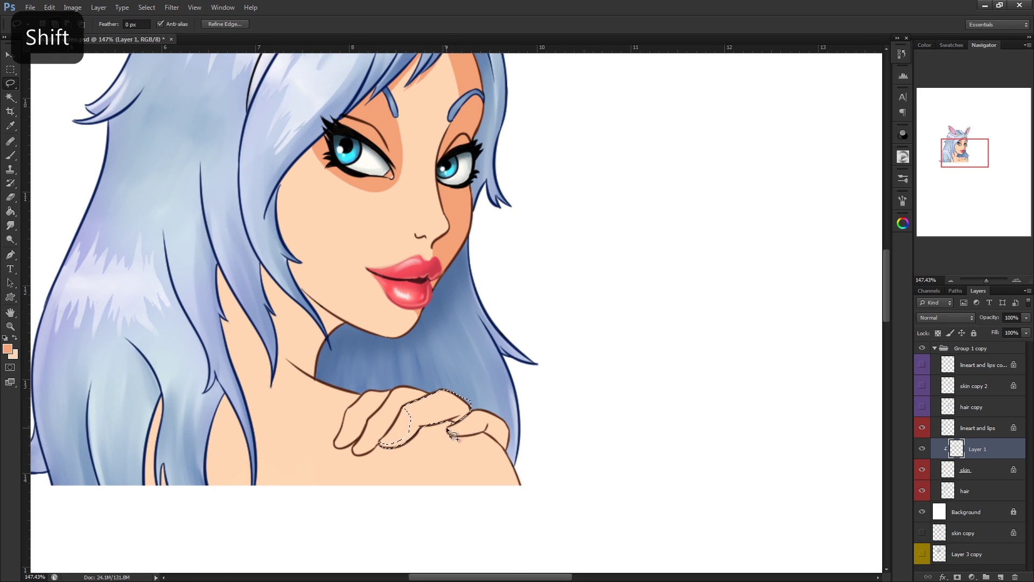
mouse_move(447, 429)
left_mouse_down()
mouse_move(505, 417)
mouse_move(507, 450)
mouse_move(447, 430)
left_mouse_up()
key("shift")
mouse_move(380, 445)
left_mouse_down()
mouse_move(357, 442)
mouse_move(385, 399)
mouse_move(404, 406)
left_mouse_up()
key("shift")
mouse_move(357, 452)
left_mouse_down()
mouse_move(397, 419)
mouse_move(380, 440)
mouse_move(373, 394)
mouse_move(365, 431)
mouse_move(340, 442)
mouse_move(347, 414)
mouse_move(406, 390)
left_mouse_up()
key("shift")
scroll(361, 393, "left", 1)
left_click_drag(362, 445, 361, 446)
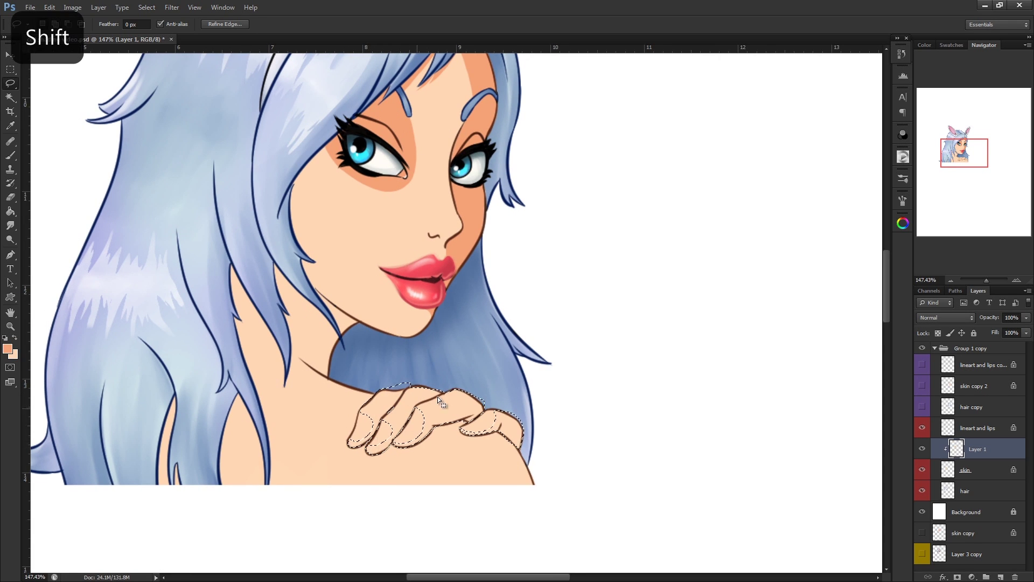
left_click_drag(437, 396, 429, 415)
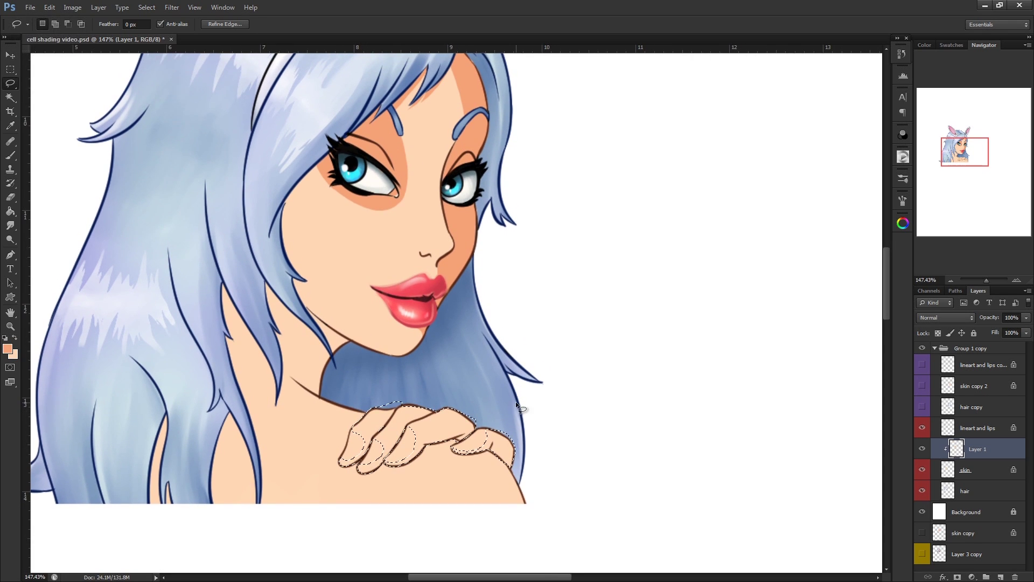
Fill the selected shadow areas of the hand with the orange foreground colour, deselect them, and return to the Lasso tool.
left_click(12, 210)
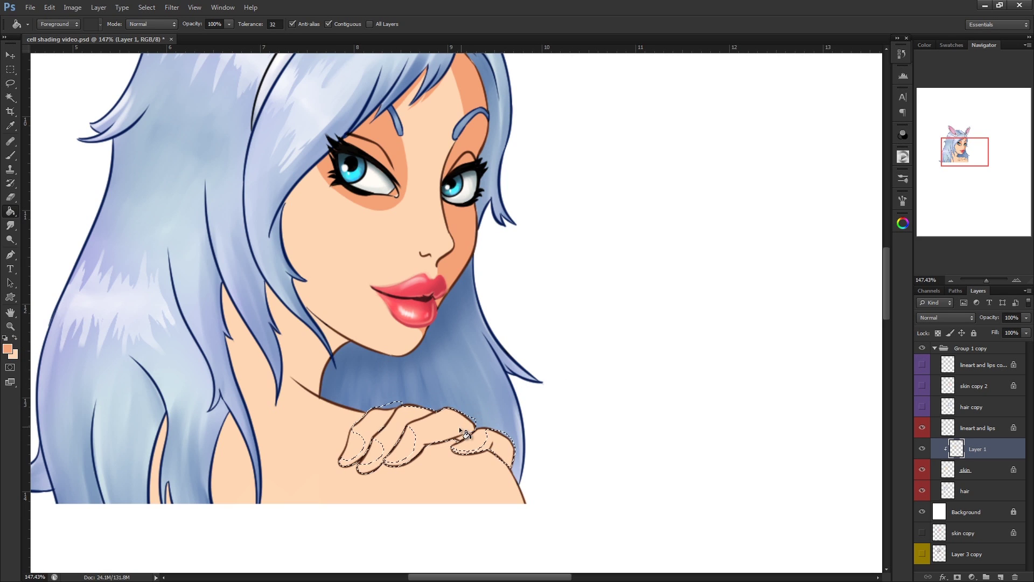
left_click(466, 439)
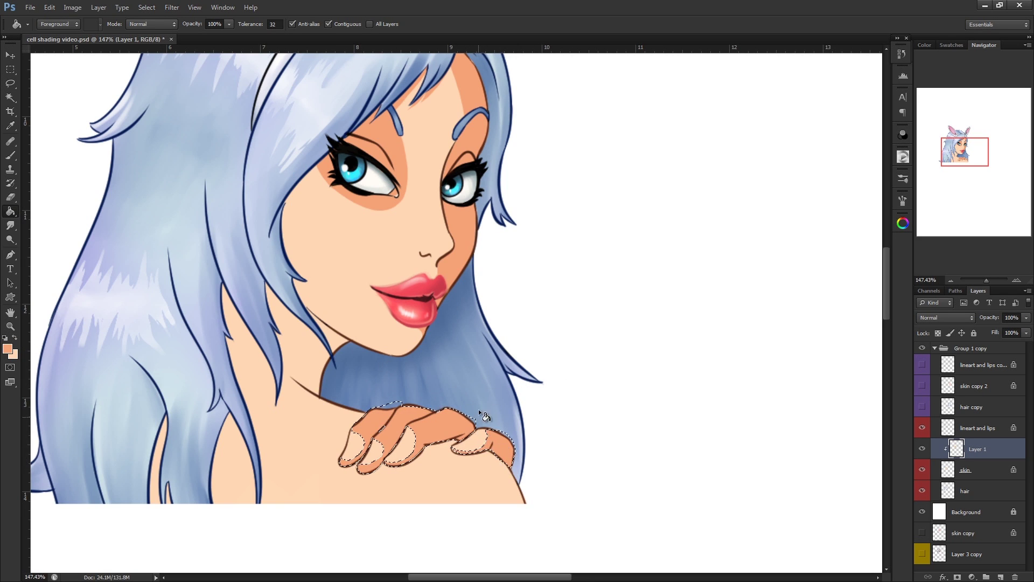
key("ctrl+d")
scroll(502, 402, "down", 4)
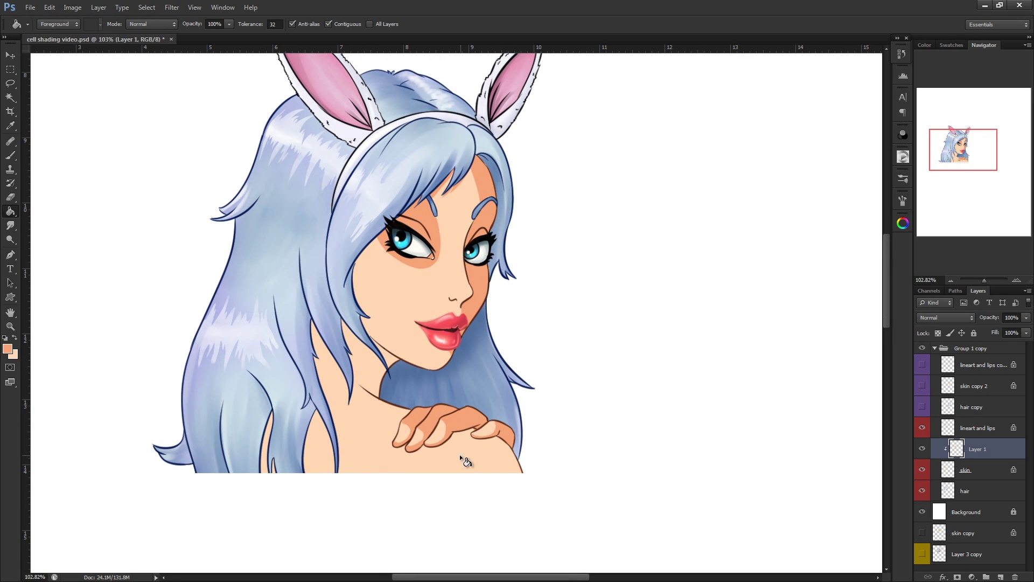
scroll(484, 449, "up", 3)
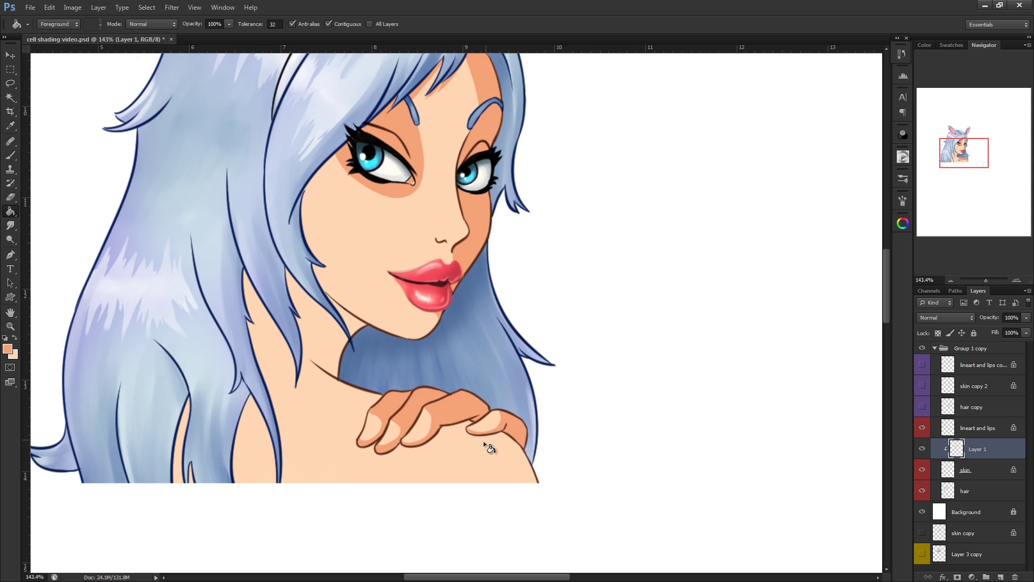
key("ctrl+z")
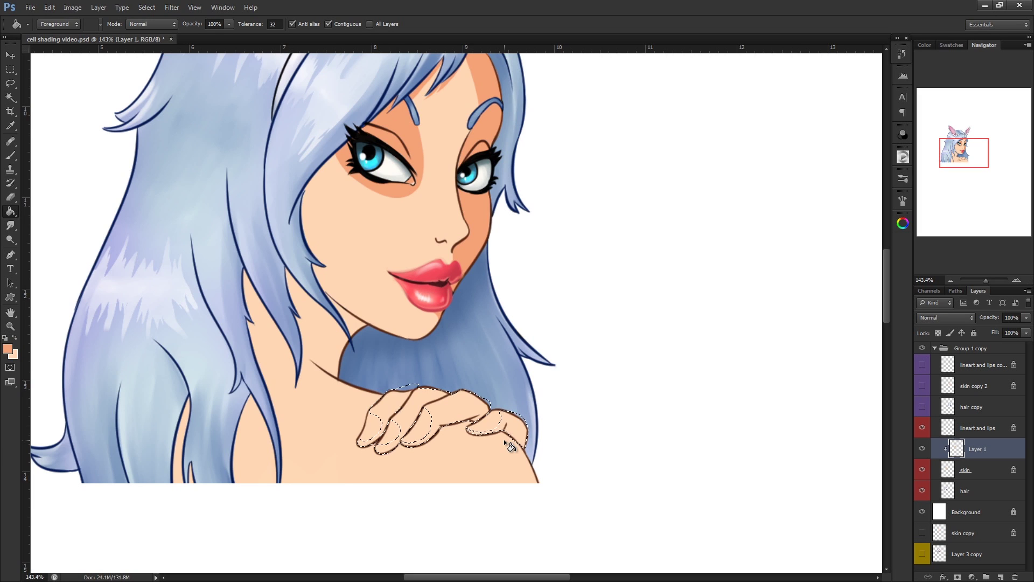
left_click(505, 437)
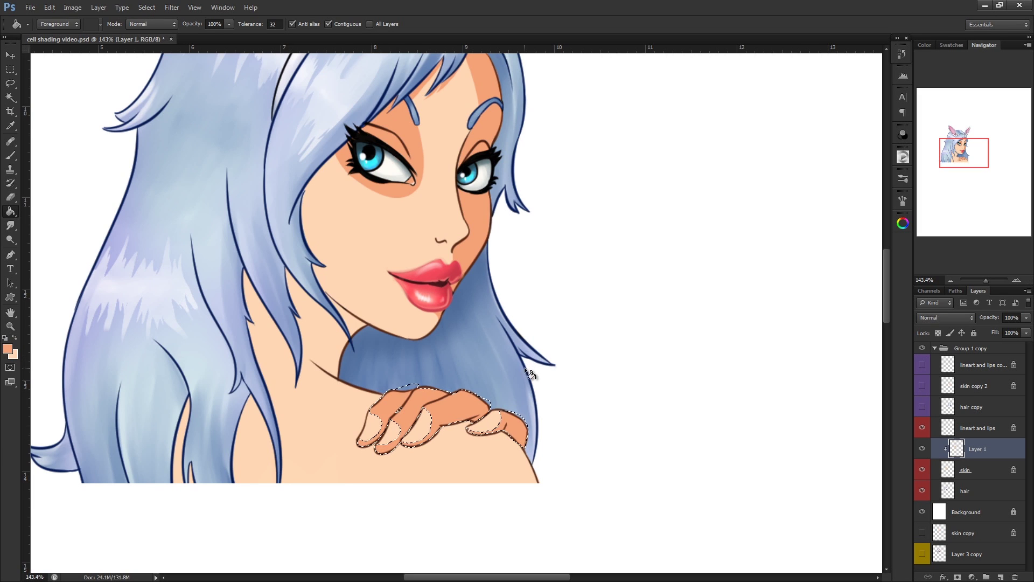
key("ctrl+d")
key("l")
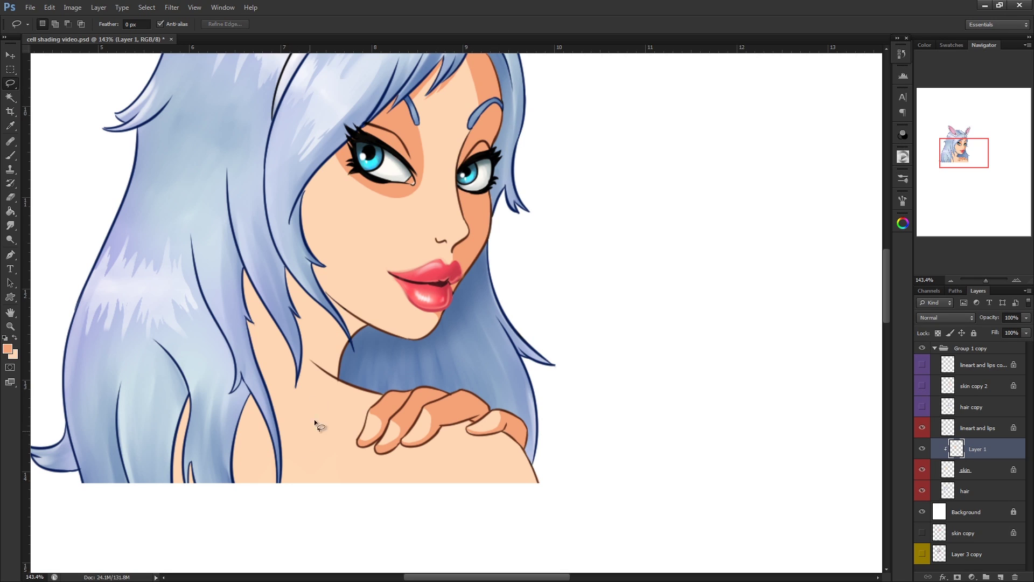
Lasso trial shapes on the bare skin beside the fingertips, adding and subtracting areas, and paint them orange.
left_click_drag(338, 435, 347, 441)
key("shift")
key("alt")
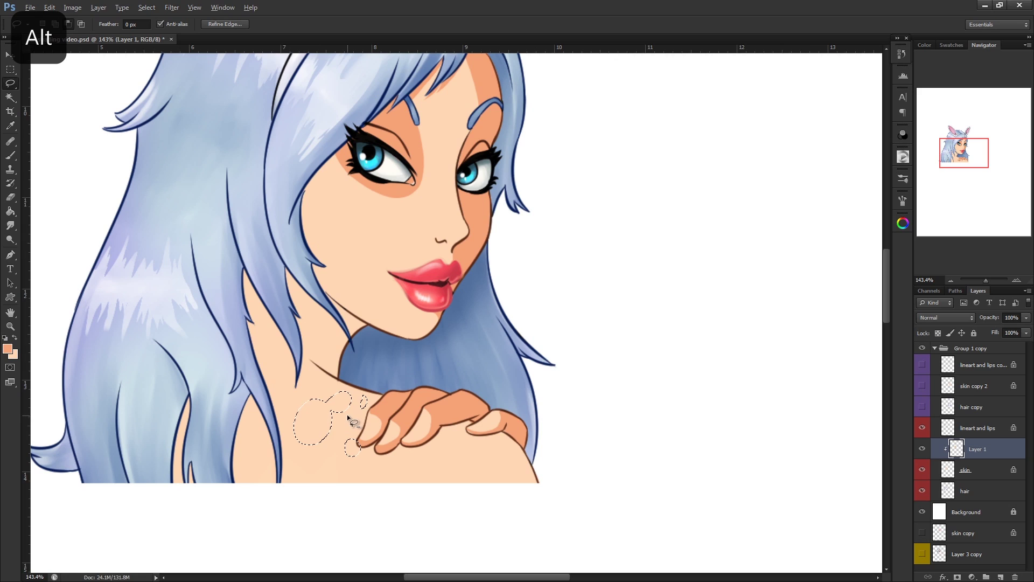
mouse_move(340, 424)
left_mouse_down()
mouse_move(331, 453)
mouse_move(339, 432)
left_mouse_up()
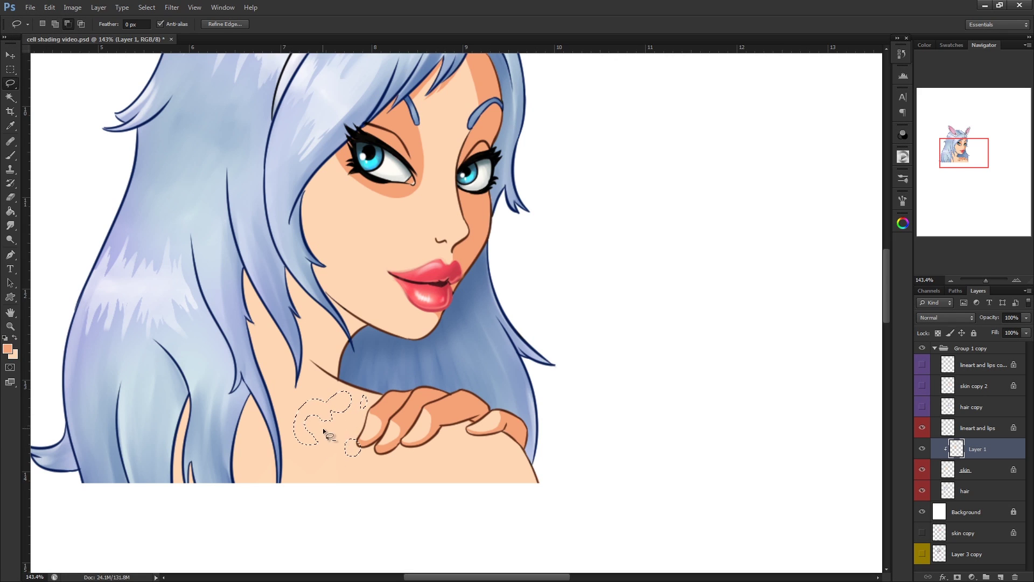
key("b")
mouse_move(310, 426)
left_mouse_down()
mouse_move(376, 444)
mouse_move(335, 412)
left_mouse_up()
scroll(485, 418, "down", 3)
scroll(422, 453, "up", 3)
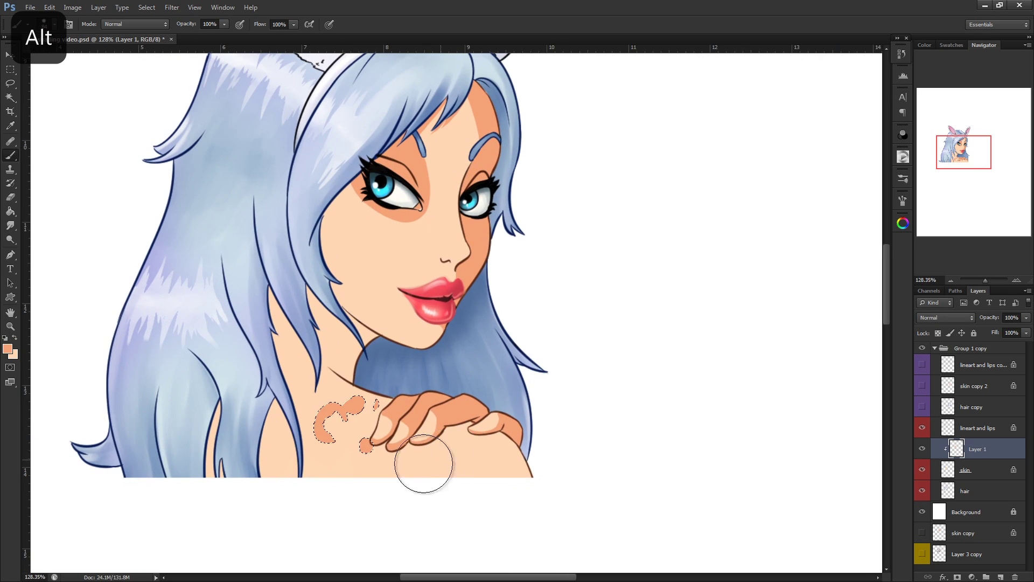
Undo the trial paint beside the fingertips and remove its selection.
key("ctrl+z")
right_click(412, 420)
left_click(405, 366)
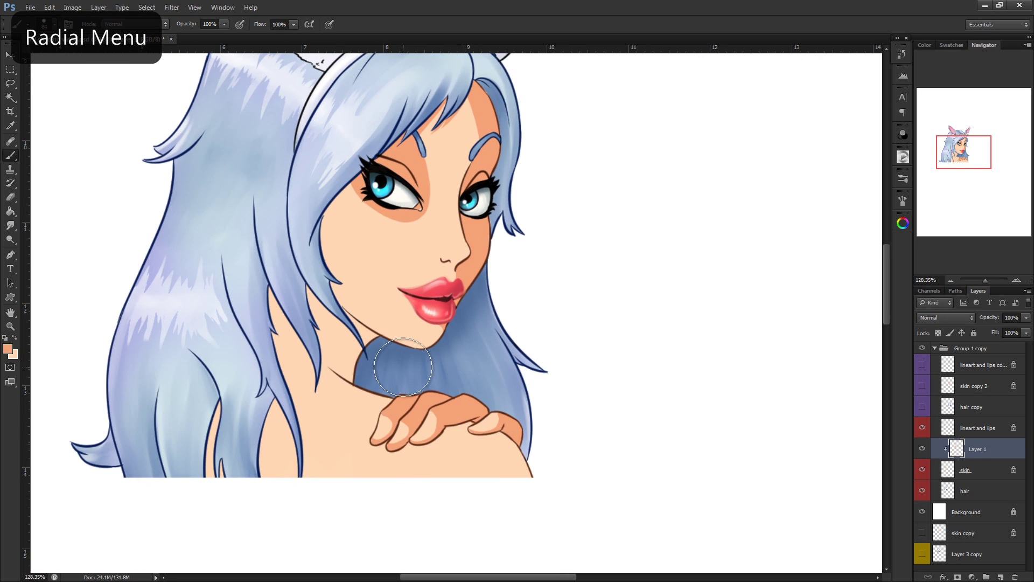
Lasso the shadow area on the neck, following the jawline and collar line, and adjust its outer edge.
left_click(19, 86)
scroll(384, 359, "up", 3)
left_click_drag(382, 325, 266, 242)
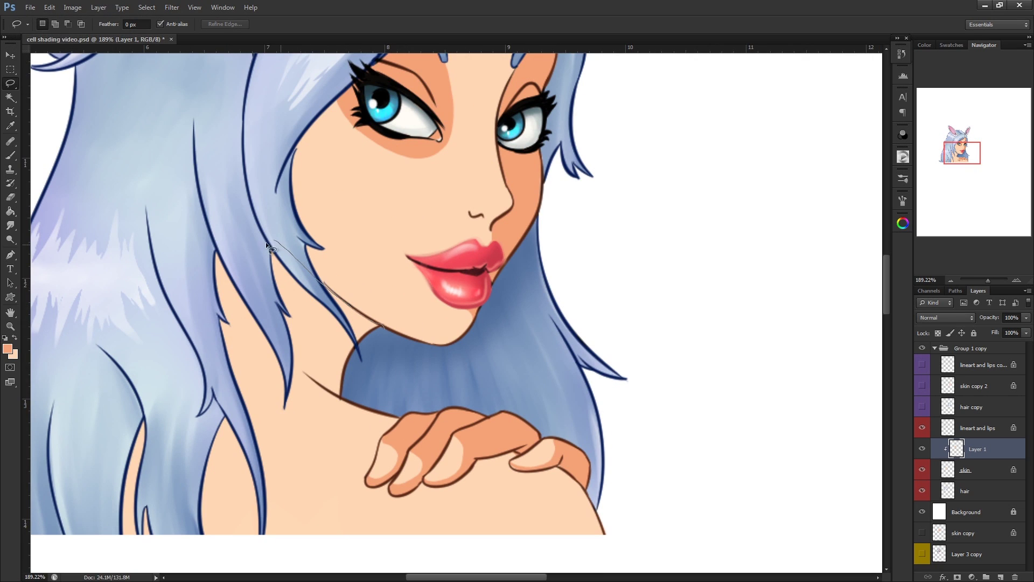
left_click_drag(331, 392, 383, 326)
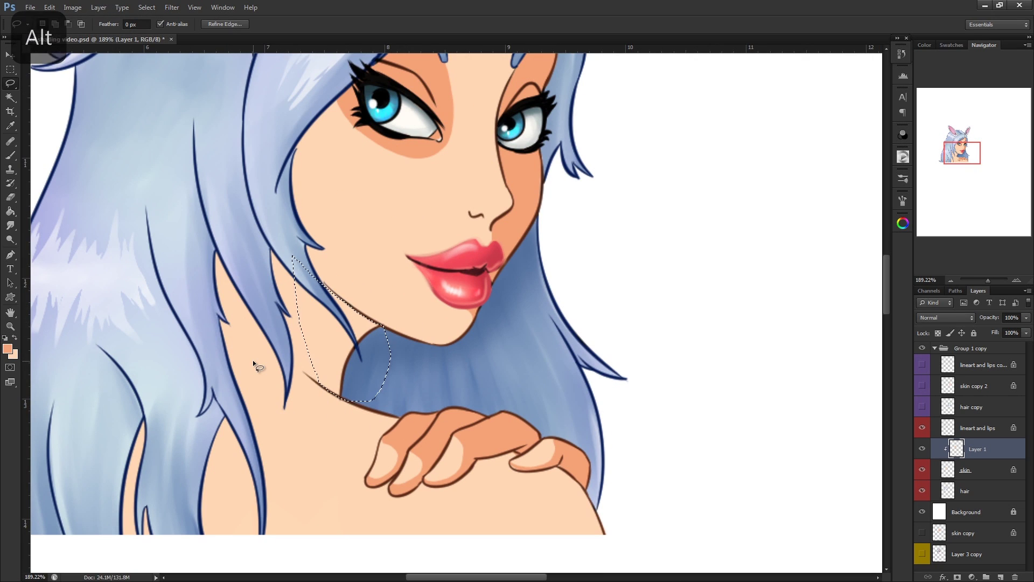
left_click_drag(351, 431, 307, 337)
left_click_drag(301, 405, 302, 405)
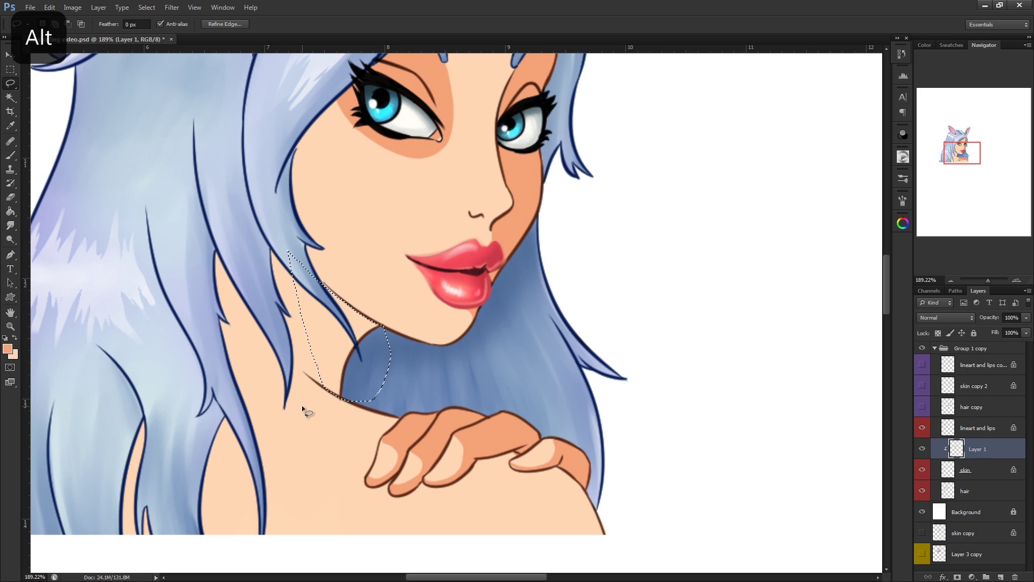
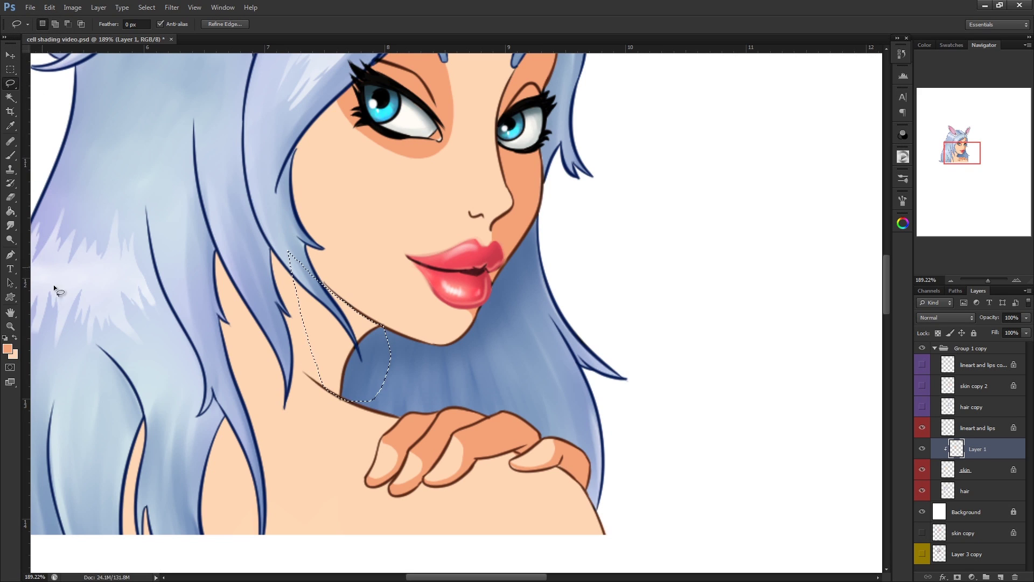
Shade the selected neck area with an orange-to-transparent gradient running from below the chin toward the hair, and deselect.
left_click(10, 210)
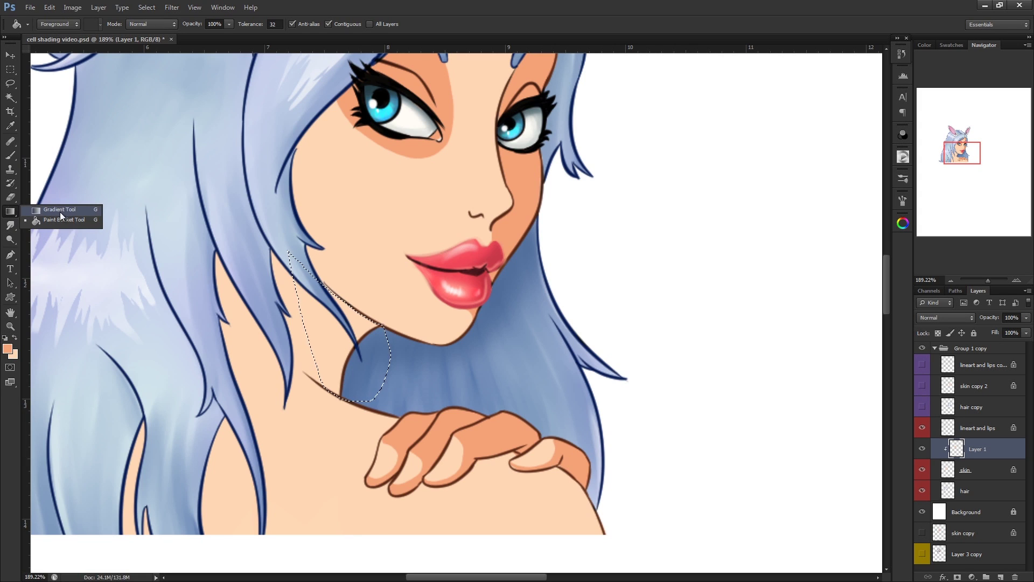
left_click(61, 212)
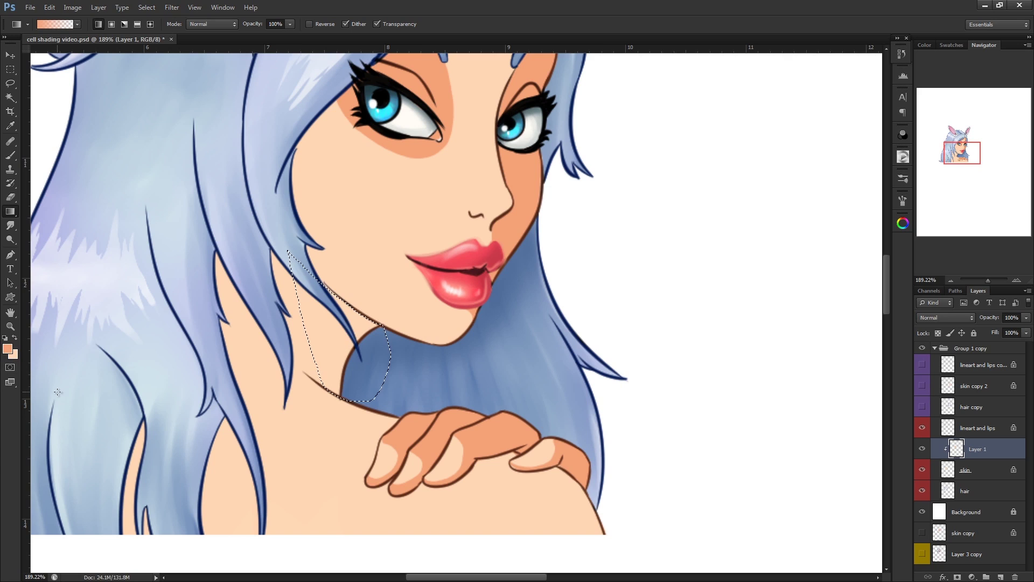
left_click_drag(406, 374, 281, 280)
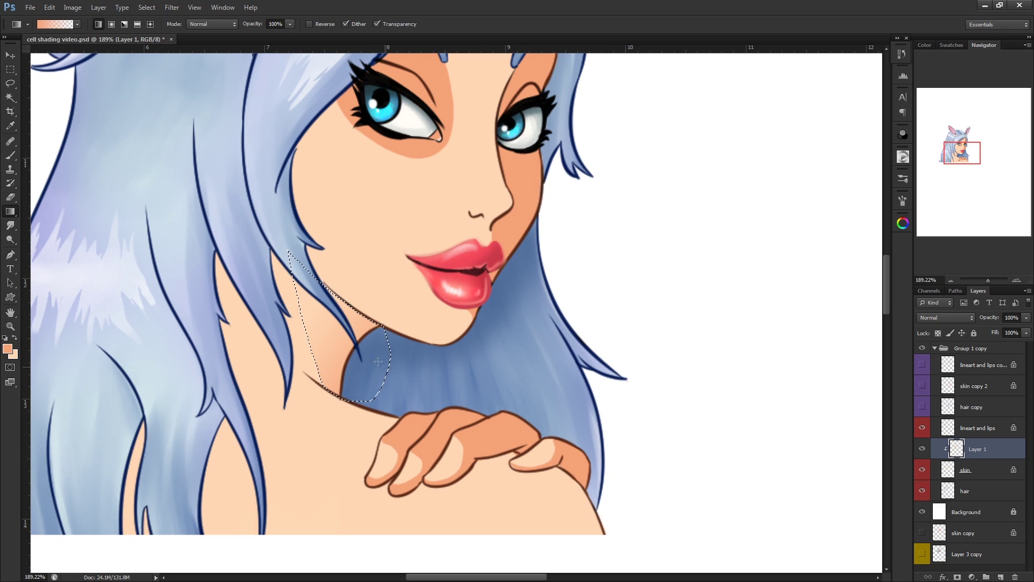
left_click_drag(378, 362, 304, 305)
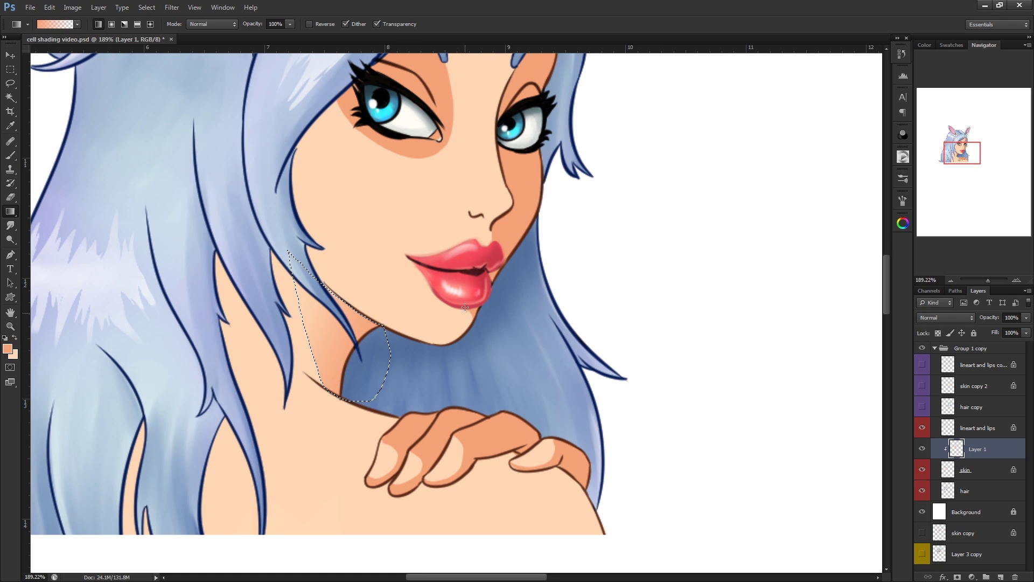
right_click(475, 284)
left_click(475, 226)
left_click_drag(446, 389, 423, 410)
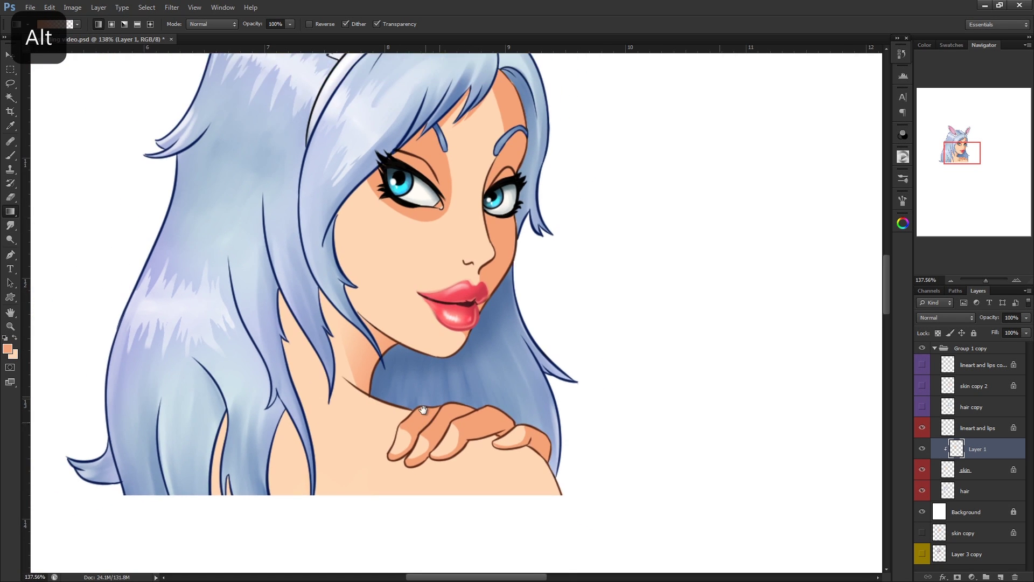
scroll(421, 384, "up", 1)
Lasso a test oval on the skin below the neck, paint it orange, and deselect.
key("b")
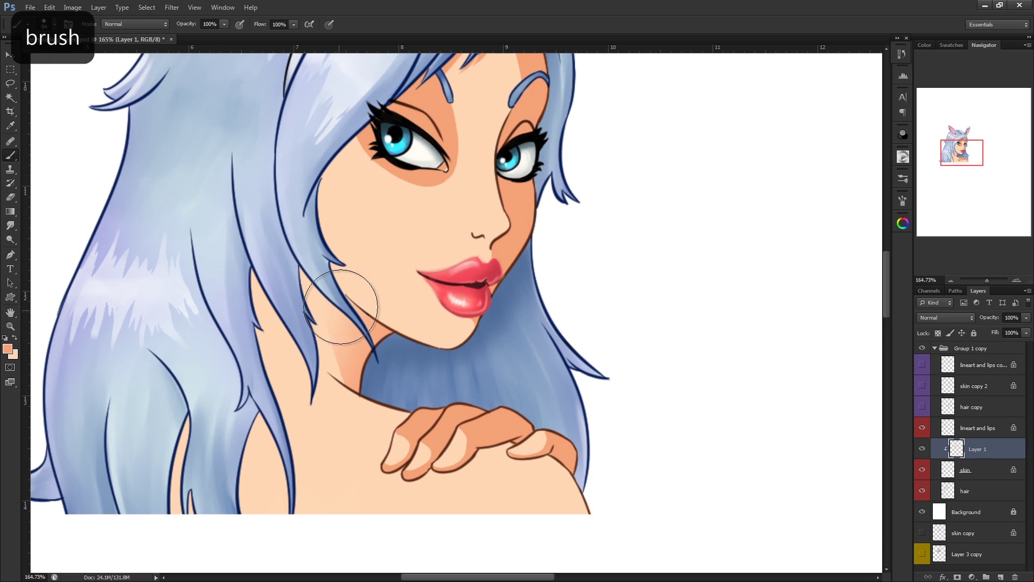
key("l")
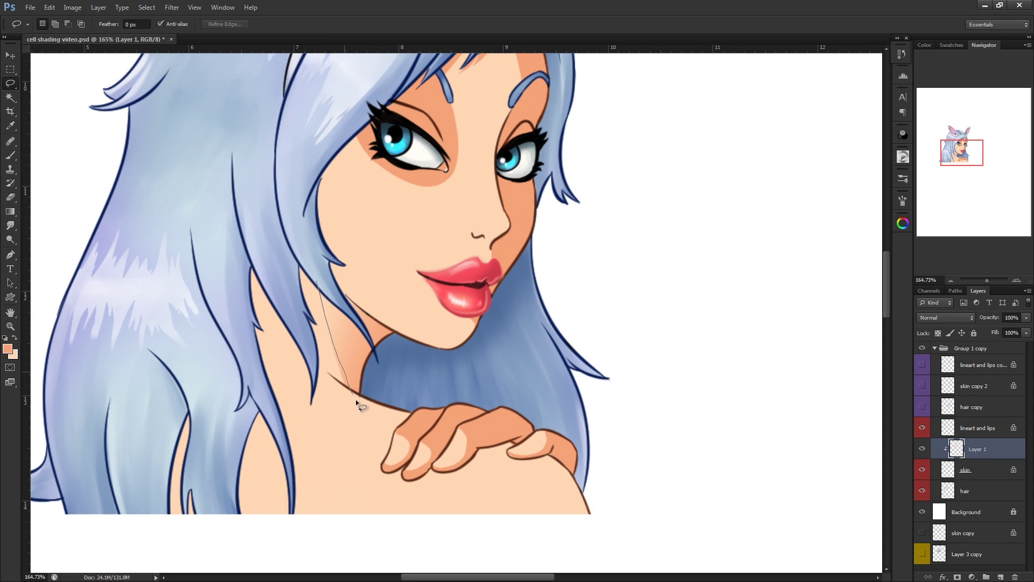
middle_click(332, 298)
scroll(462, 452, "down", 2)
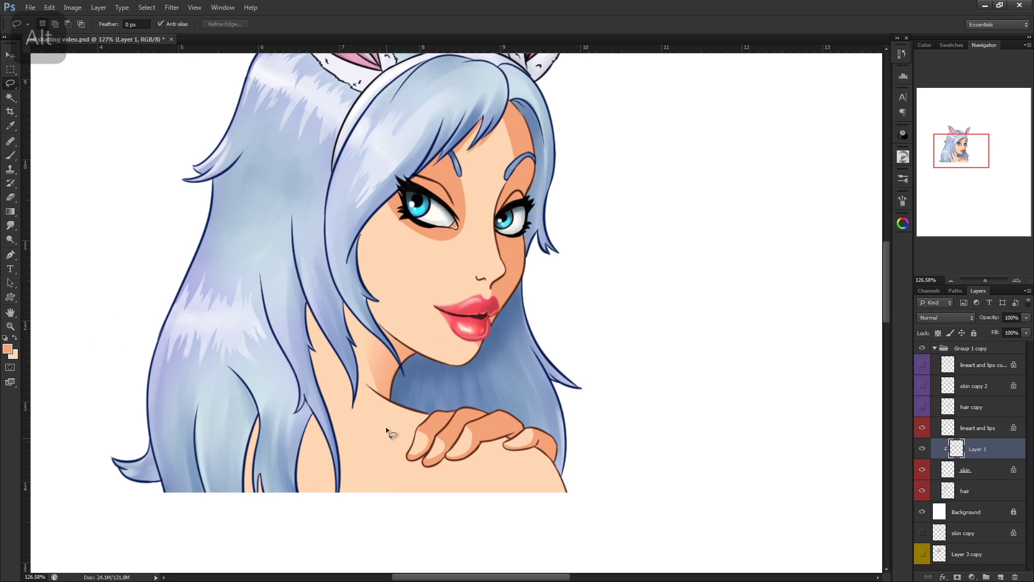
mouse_move(398, 457)
left_mouse_down()
mouse_move(351, 443)
mouse_move(377, 436)
left_mouse_up()
key("b")
middle_click(408, 394)
left_click(408, 329)
Soften the test oval's edge facing the hair with a 44 px Eraser at 0% hardness.
key("e")
right_click(449, 394)
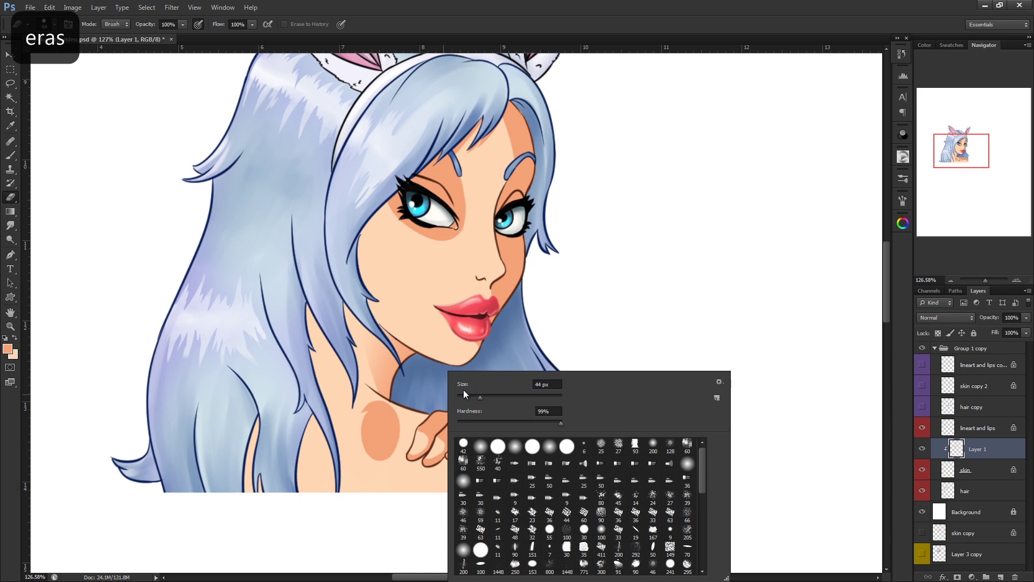
left_click(550, 447)
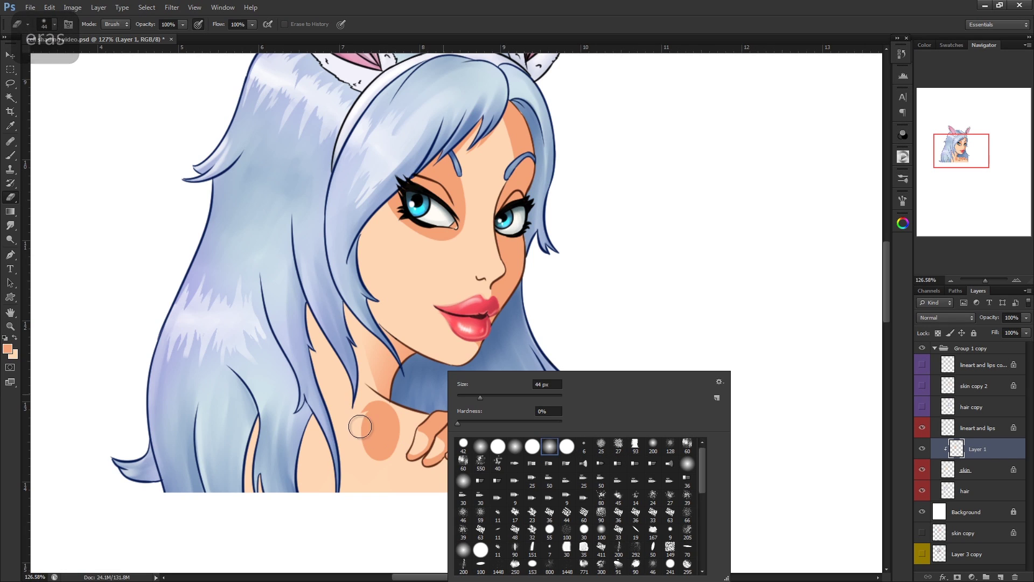
left_click_drag(358, 404, 358, 455)
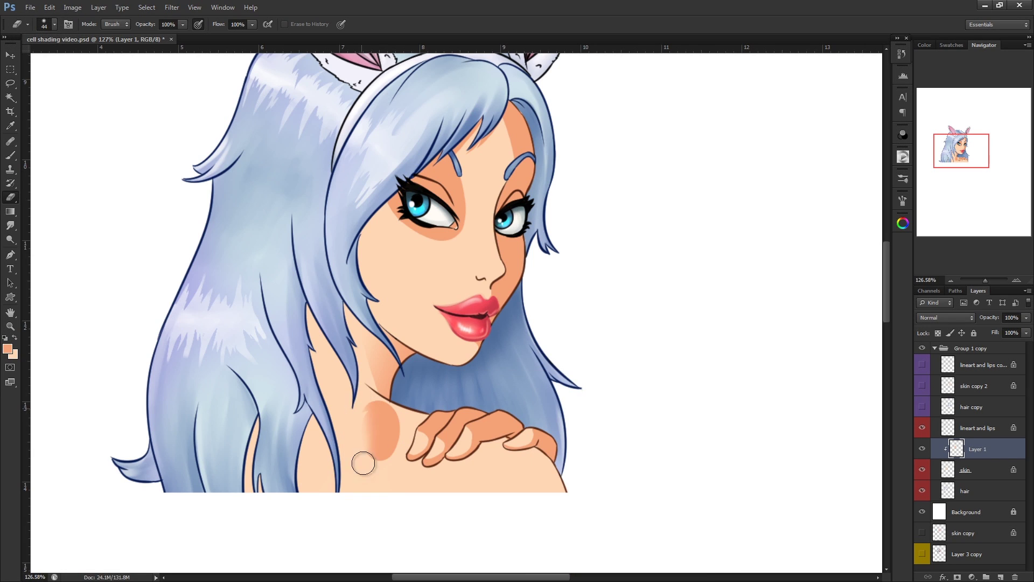
key("[")
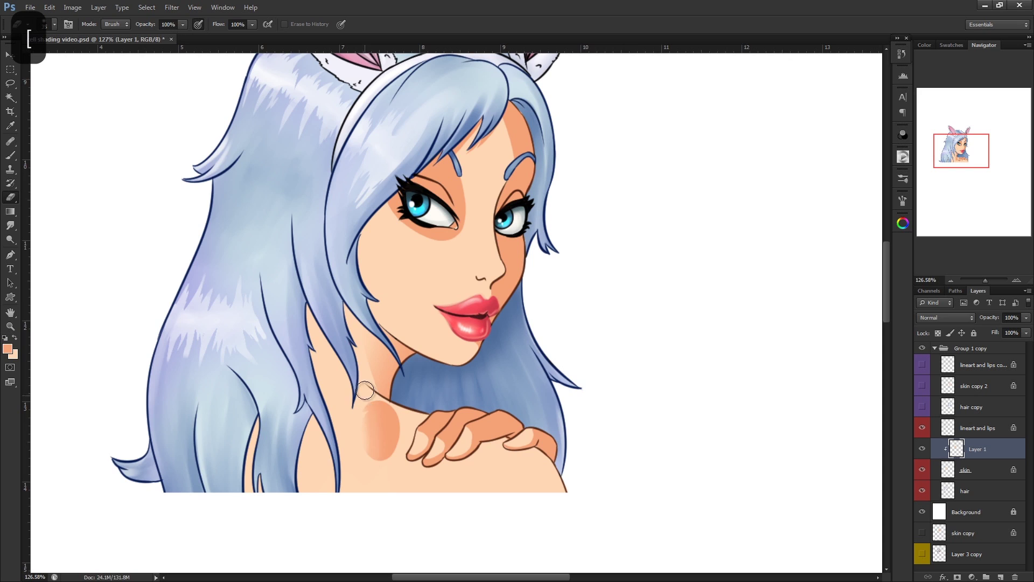
left_click_drag(365, 391, 386, 484)
Reduce the opacity of the Layer 1 shadow layer to 76%.
scroll(577, 449, "down", 3)
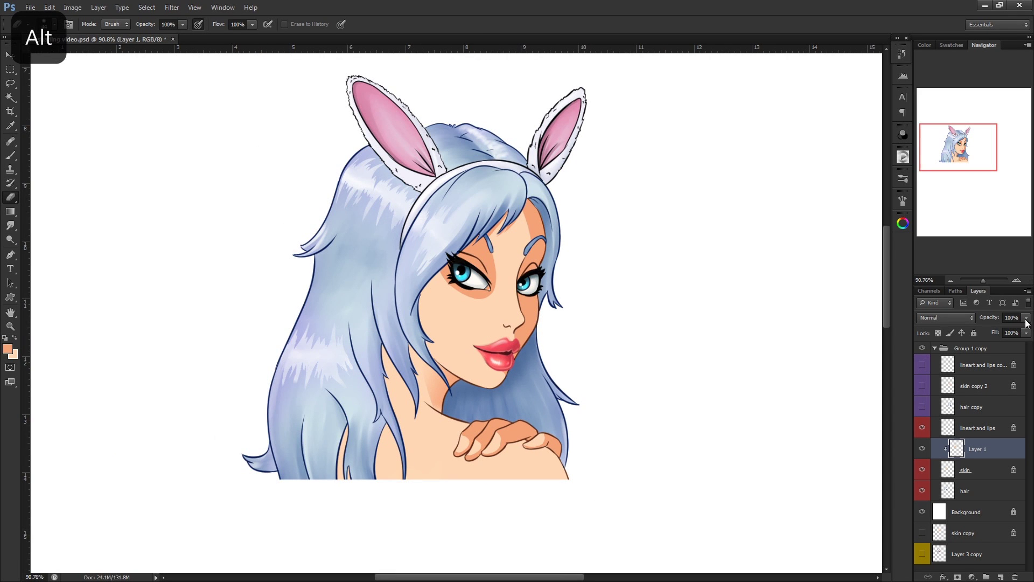
left_click(1027, 322)
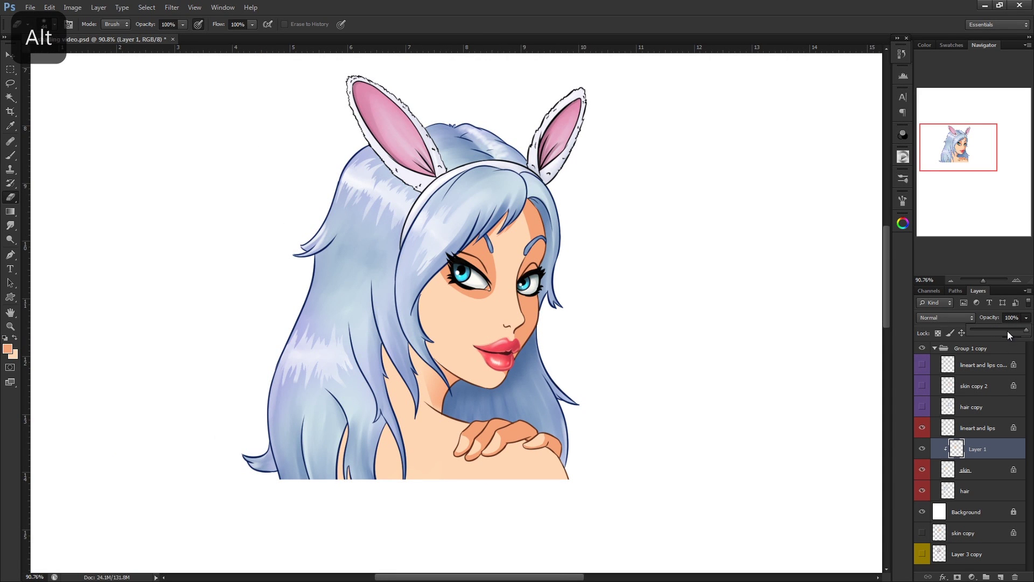
left_click_drag(1026, 331, 1012, 330)
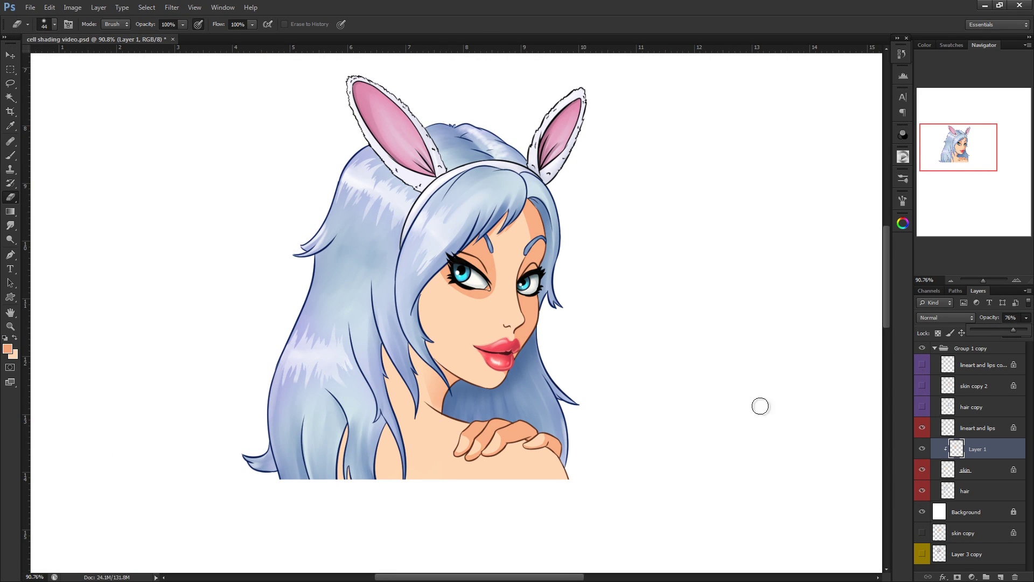
left_click_drag(593, 399, 596, 429)
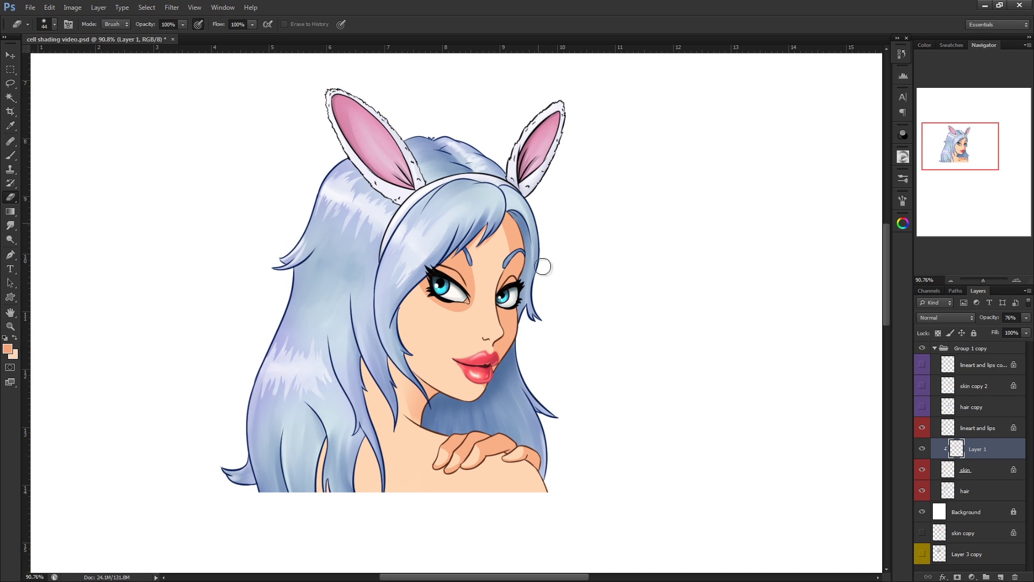
left_click_drag(592, 402, 552, 421)
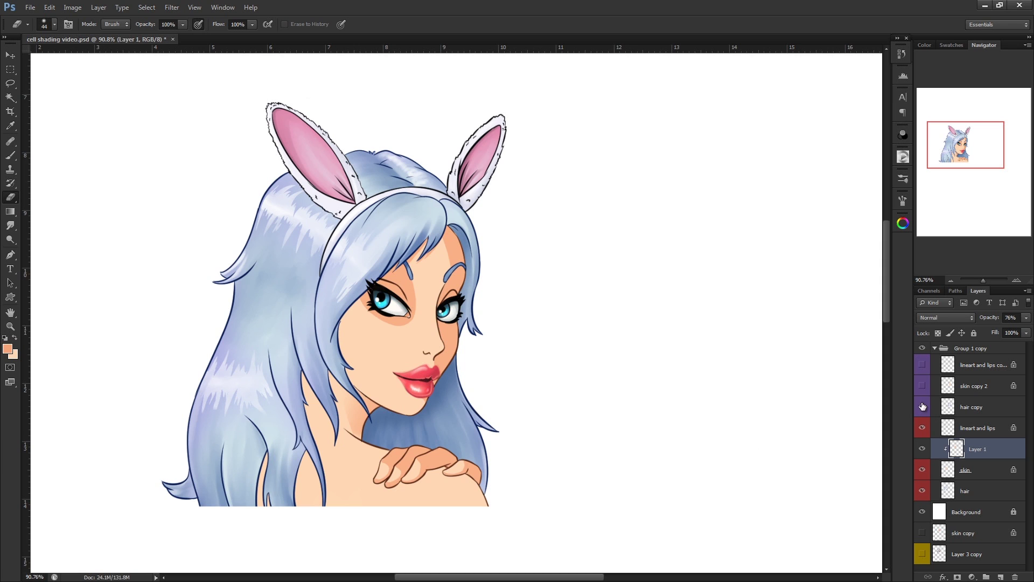
Show the duplicate character's hair, skin, and lineart layers, and select the skin copy 2 layer.
left_click_drag(922, 406, 923, 365)
left_click(973, 386)
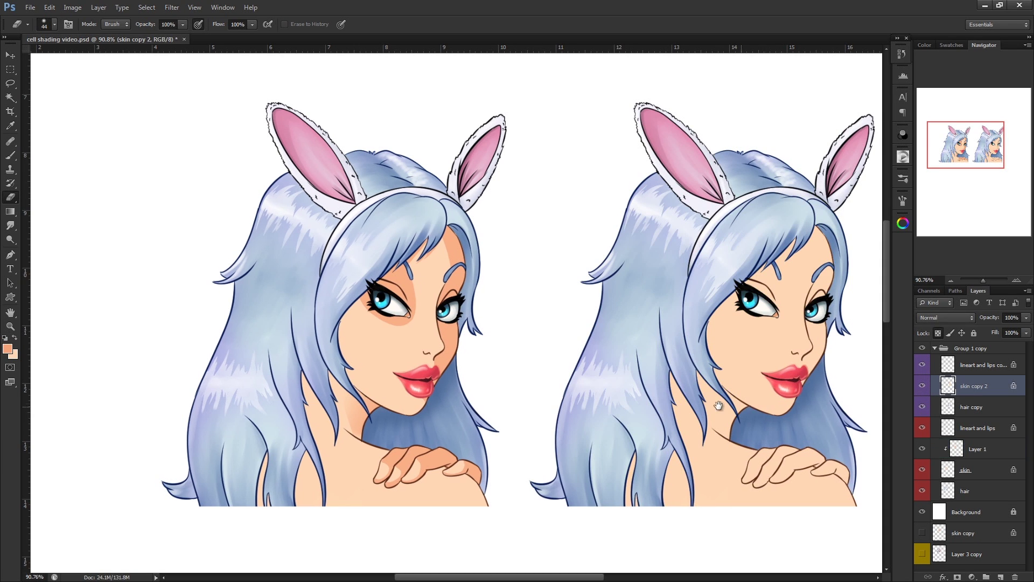
left_click_drag(718, 405, 585, 418)
Add a new layer above skin copy 2, clip it to that layer, and fill it with the orange foreground colour.
left_click(1000, 576)
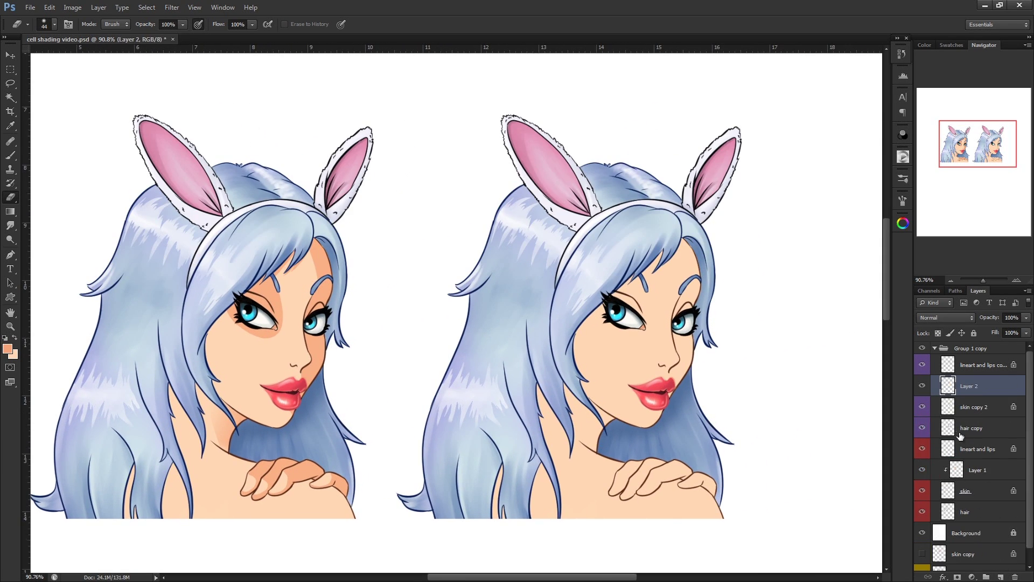
left_click(981, 396, "alt")
key("alt+BackSpace")
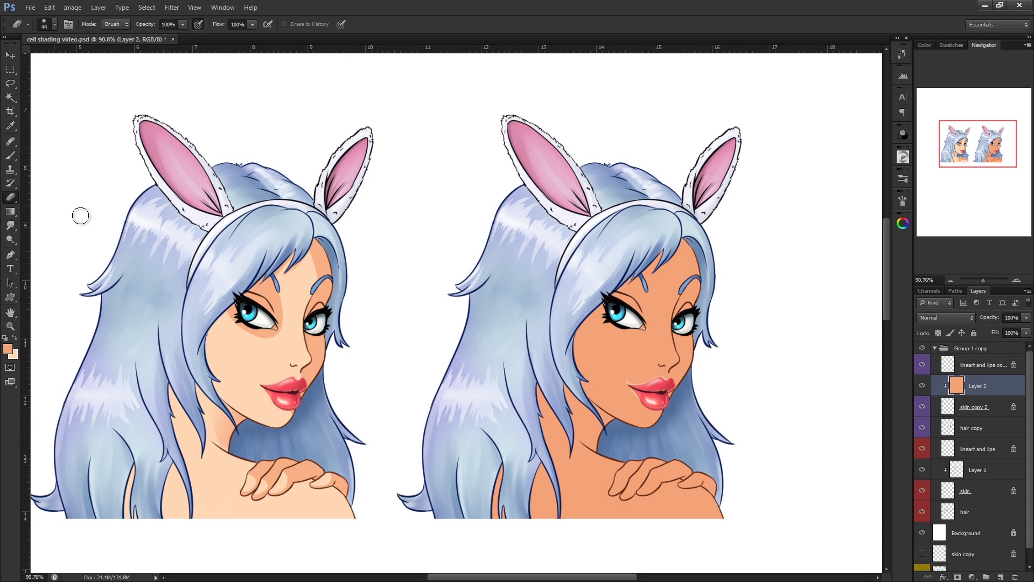
Lasso the lit area of the duplicate's face across the forehead, nose bridge, and upper cheek.
left_click(16, 85)
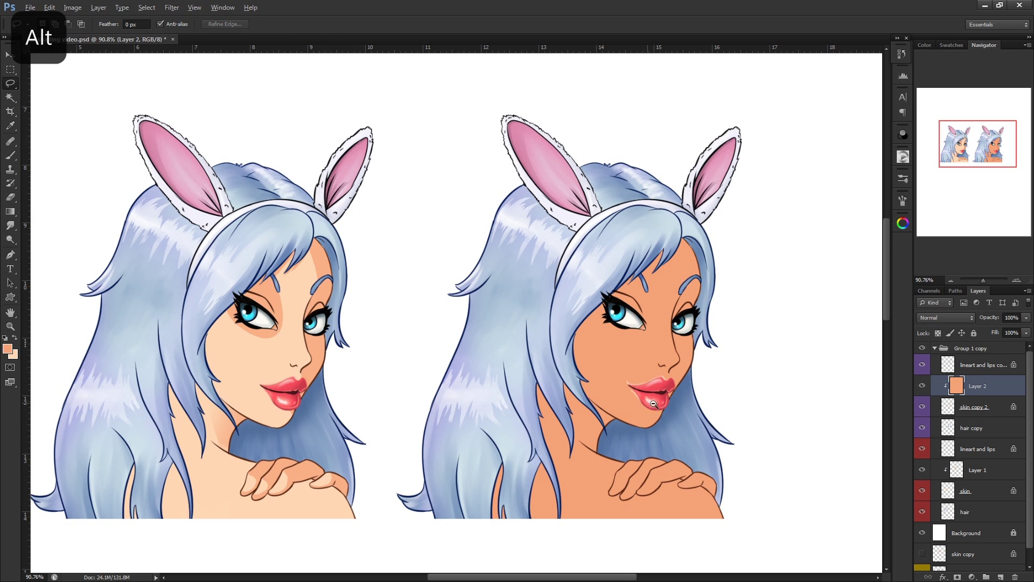
scroll(671, 399, "up", 3)
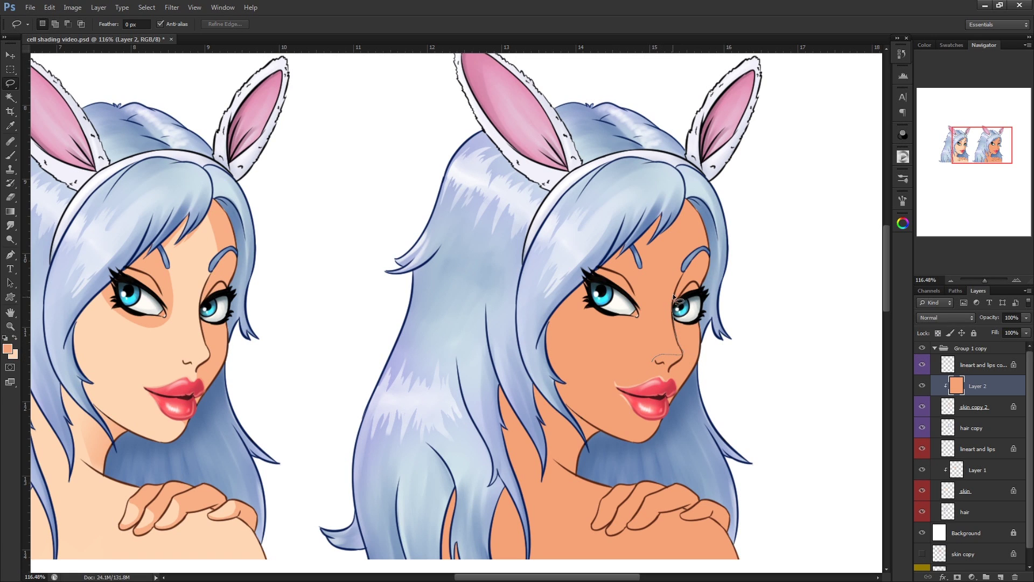
mouse_move(645, 284)
left_mouse_down()
mouse_move(589, 312)
mouse_move(534, 300)
mouse_move(627, 190)
mouse_move(654, 178)
left_mouse_up()
left_click_drag(605, 379, 651, 368)
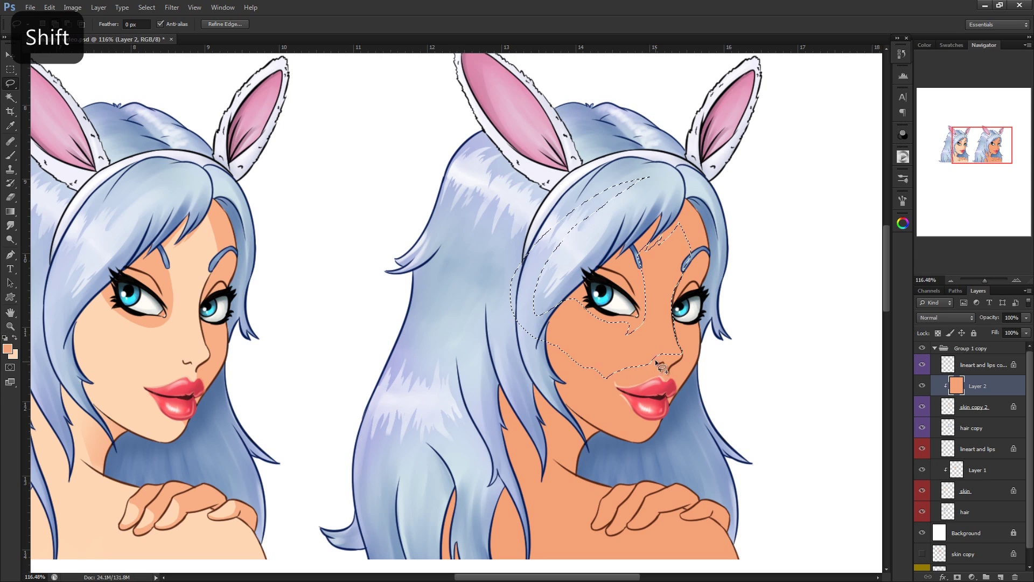
Subtract the excess over the hair from the lit-area selection and extend it over the lower cheek and chin.
mouse_move(517, 349)
left_mouse_down()
mouse_move(534, 310)
mouse_move(534, 323)
mouse_move(572, 300)
left_mouse_up()
key("shift")
key("alt")
mouse_move(579, 353)
left_mouse_down()
mouse_move(593, 418)
mouse_move(656, 431)
left_mouse_up()
scroll(753, 425, "down", 2)
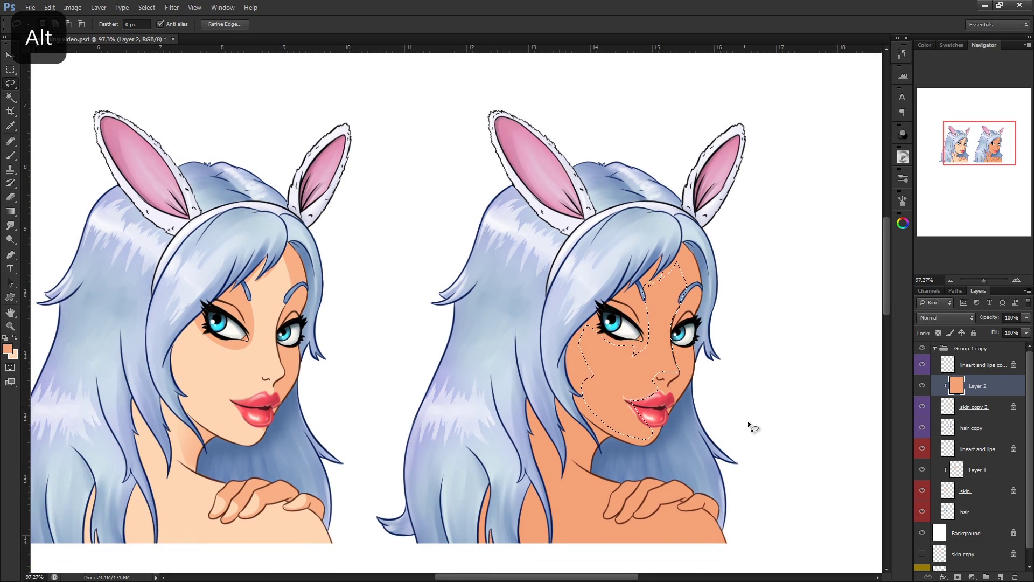
left_click_drag(686, 279, 683, 283)
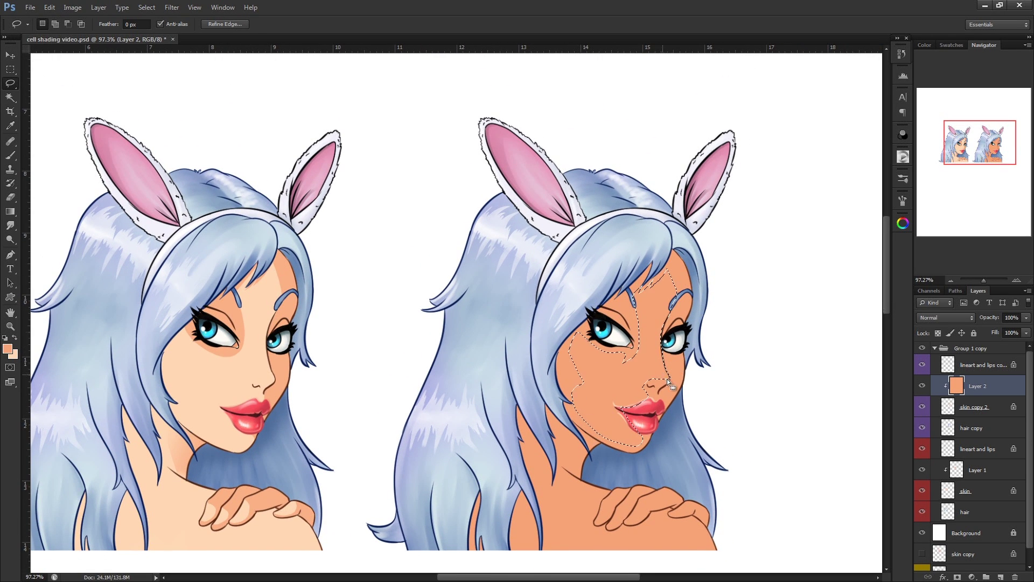
Erase the orange inside the selected lit area of the duplicate's face with a 129 px eraser and deselect.
key("e")
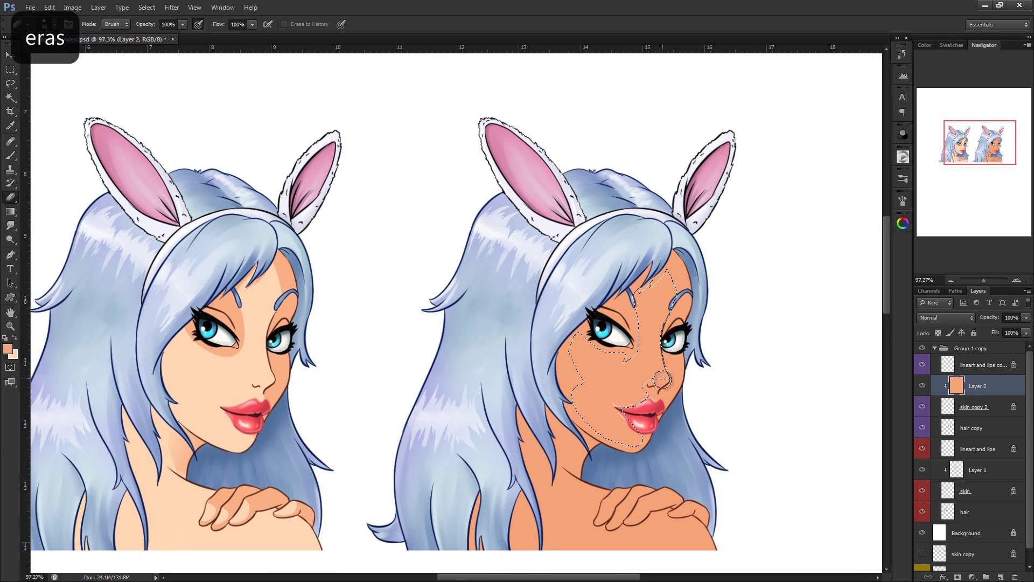
left_click_drag(677, 365, 704, 365)
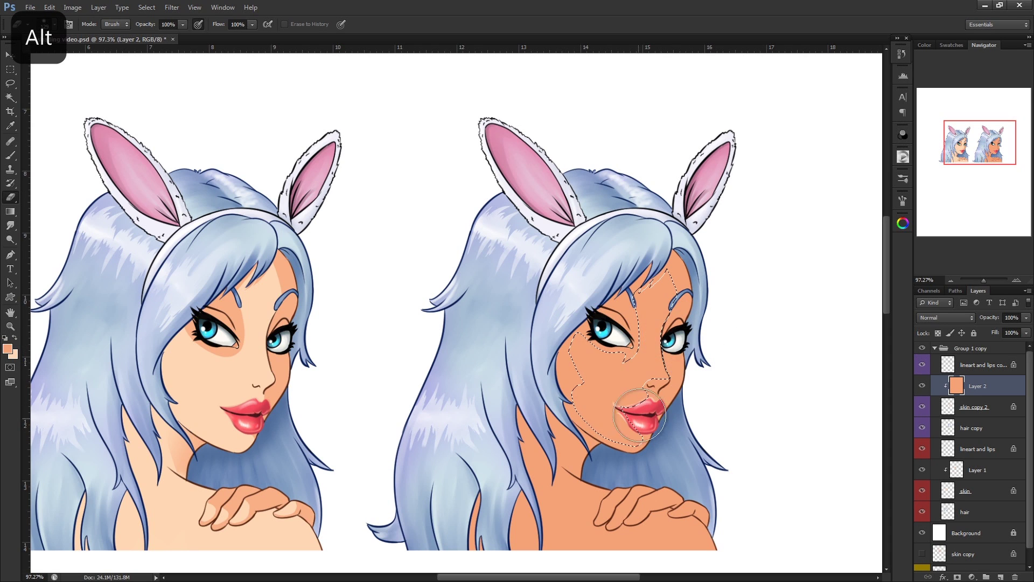
mouse_move(639, 415)
left_mouse_down()
mouse_move(615, 409)
mouse_move(641, 319)
mouse_move(679, 293)
mouse_move(612, 445)
mouse_move(628, 315)
mouse_move(672, 282)
mouse_move(692, 403)
mouse_move(691, 359)
mouse_move(642, 389)
mouse_move(606, 389)
mouse_move(596, 352)
mouse_move(613, 339)
left_mouse_up()
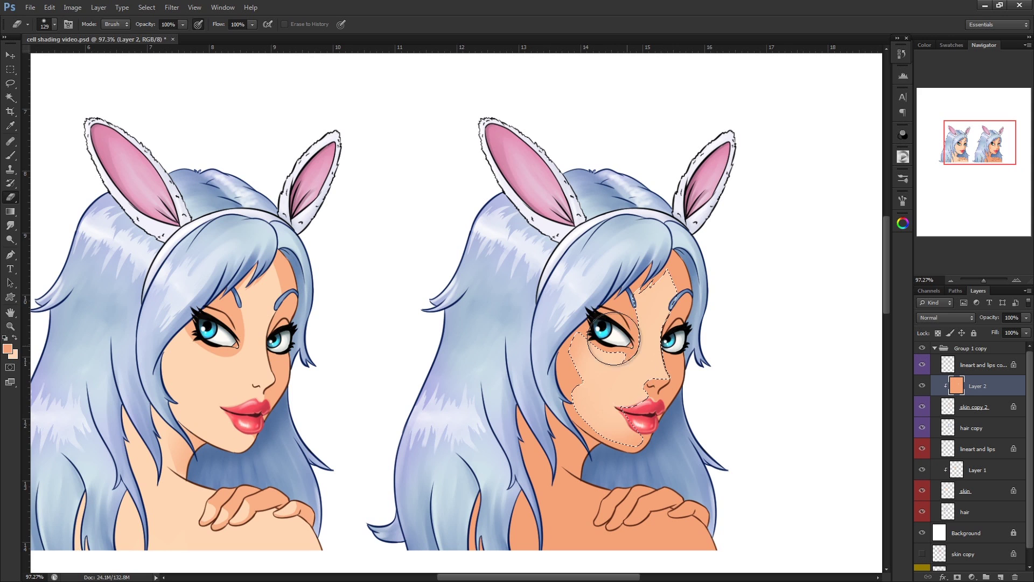
right_click(645, 359)
left_click(645, 297)
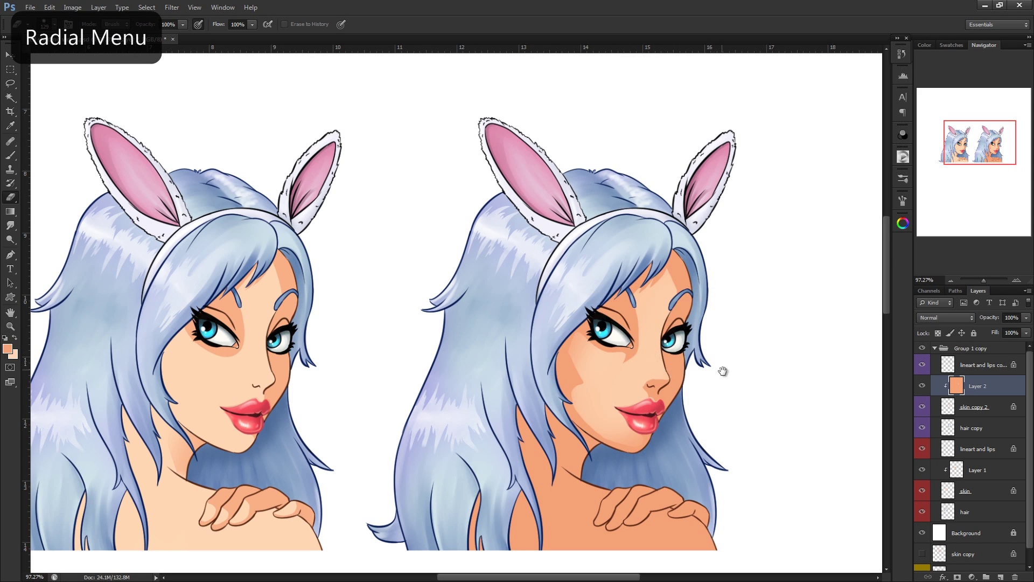
Set the opacity of the duplicate's orange shading layer, Layer 2, to 66%.
scroll(723, 370, "down", 3)
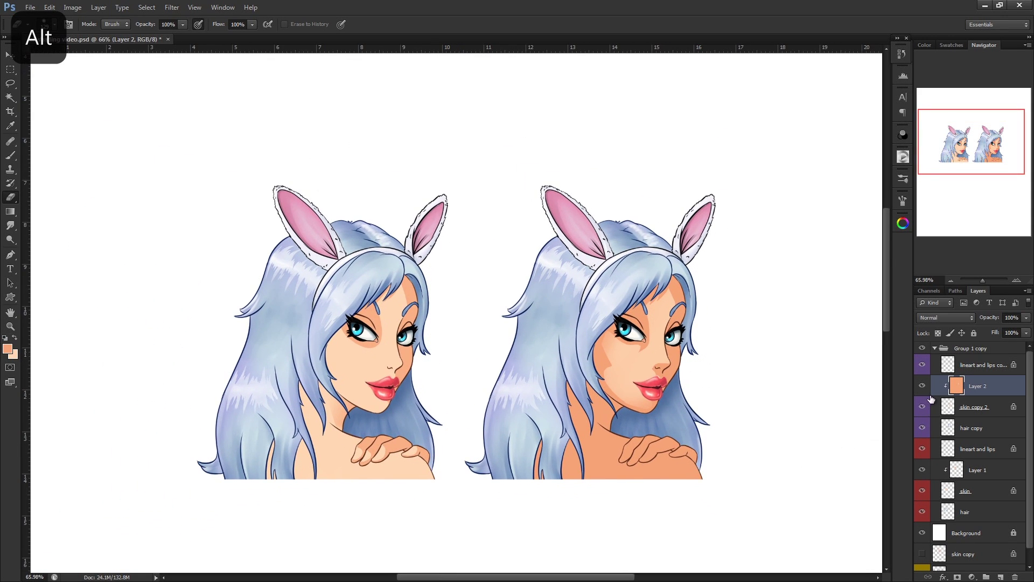
scroll(701, 394, "up", 1)
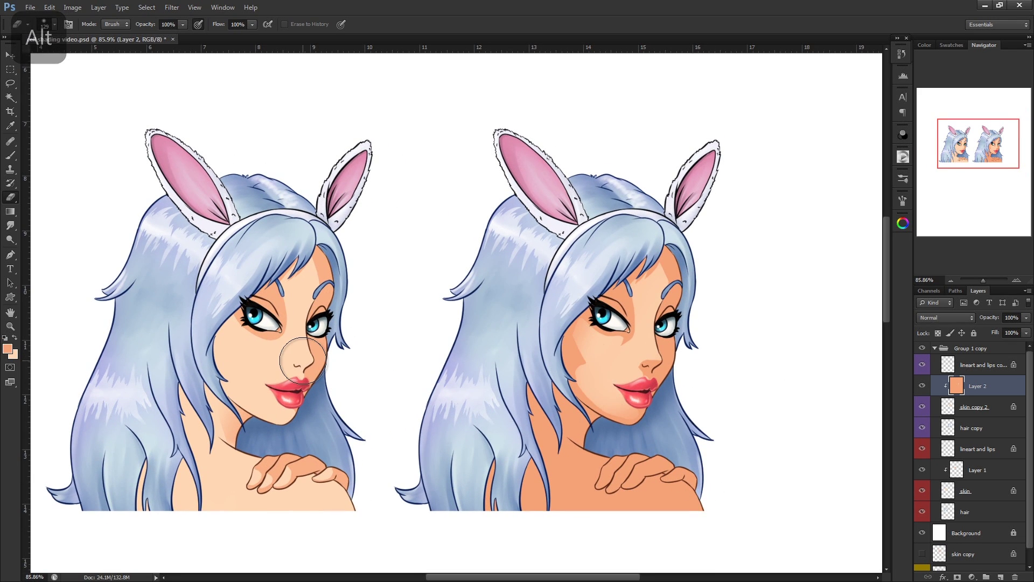
left_click(1026, 318)
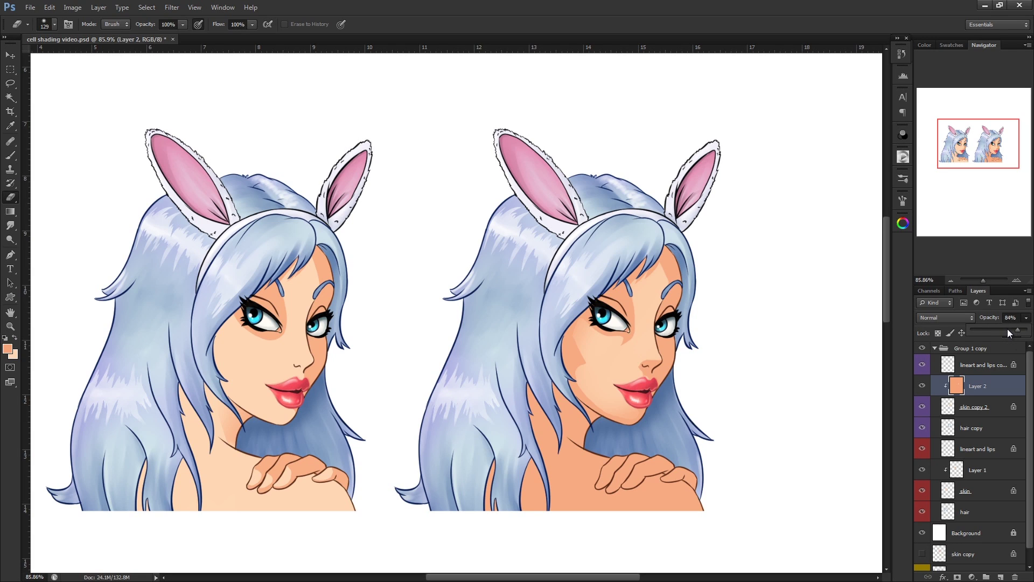
Erase the lit parts of the duplicate's fingers with a 23 px eraser and toggle Layer 2's visibility to compare.
key("[")
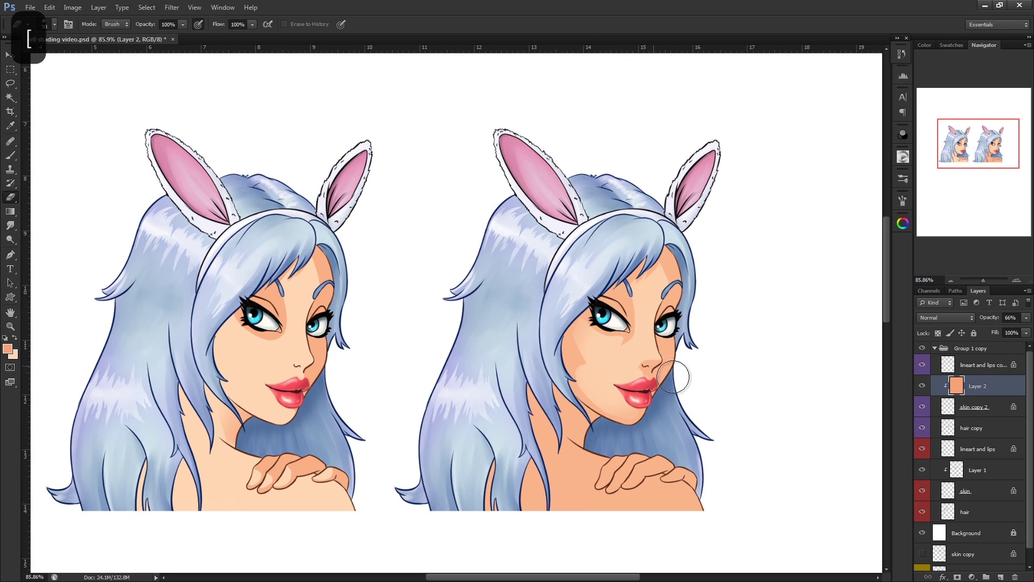
left_click_drag(657, 357, 646, 365, "alt")
key("bracketleft")
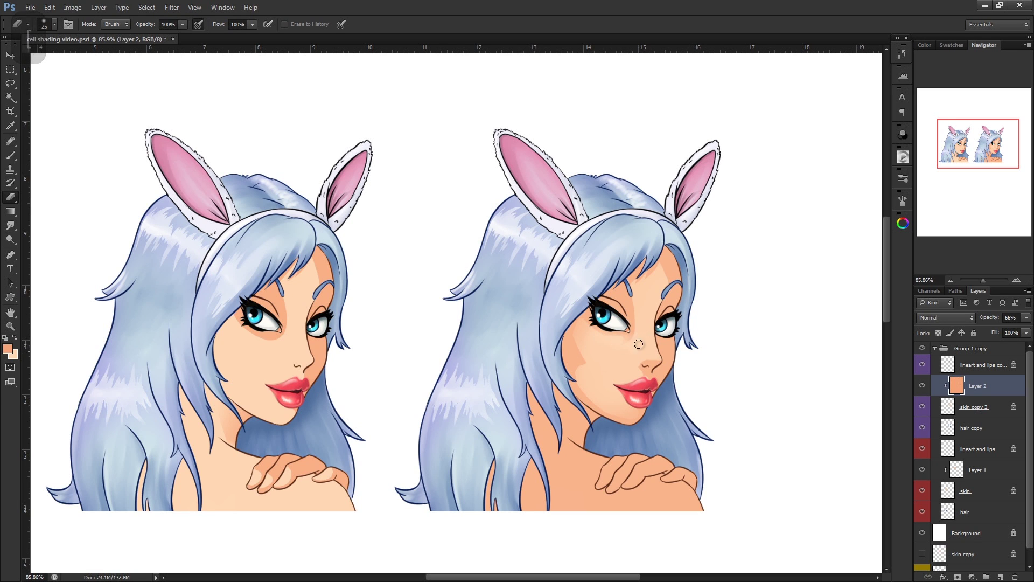
scroll(628, 426, "down", 1)
right_click(675, 439)
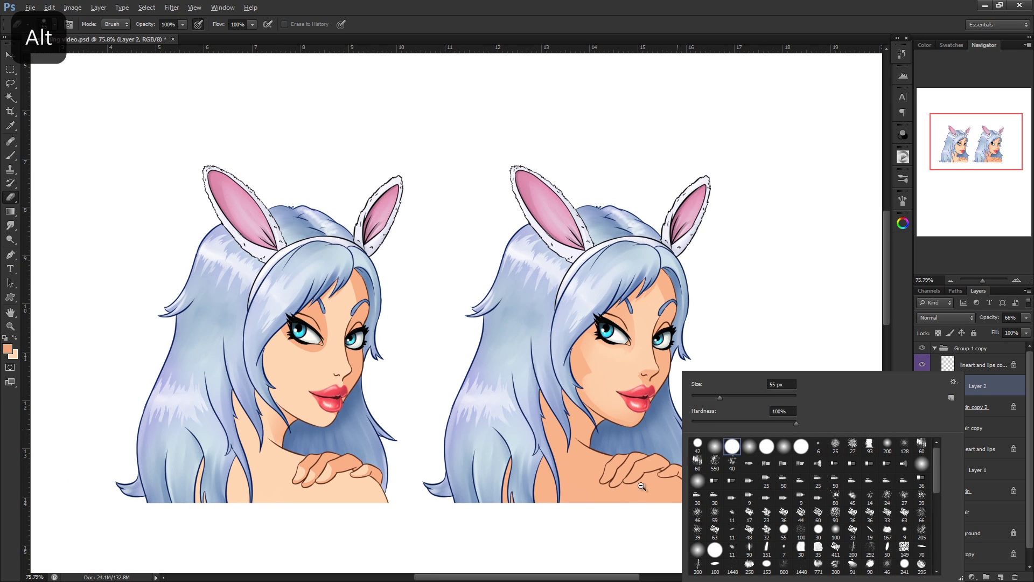
scroll(671, 444, "up", 3)
right_click(669, 447, "alt")
key("bracketleft")
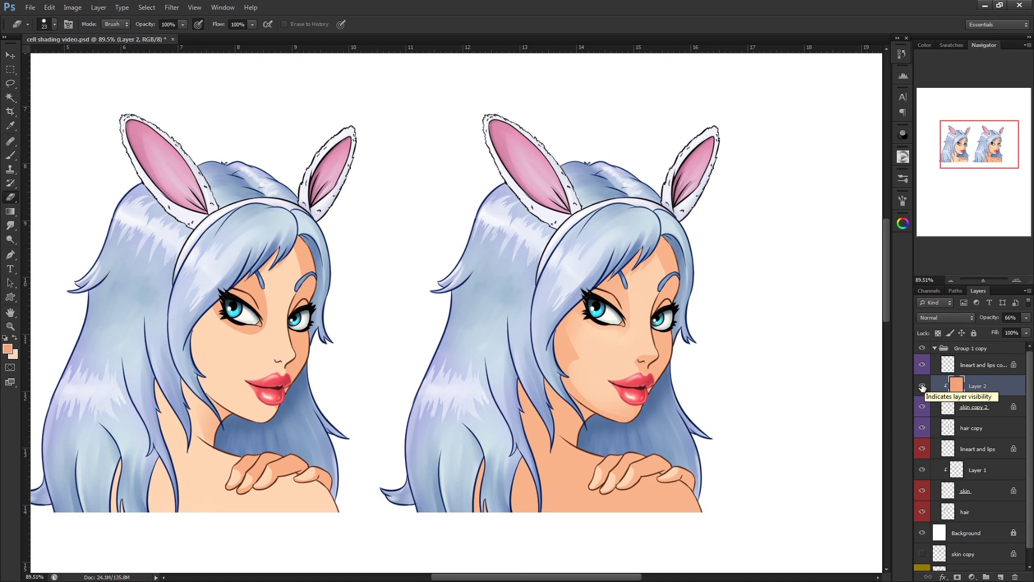
left_click(922, 386)
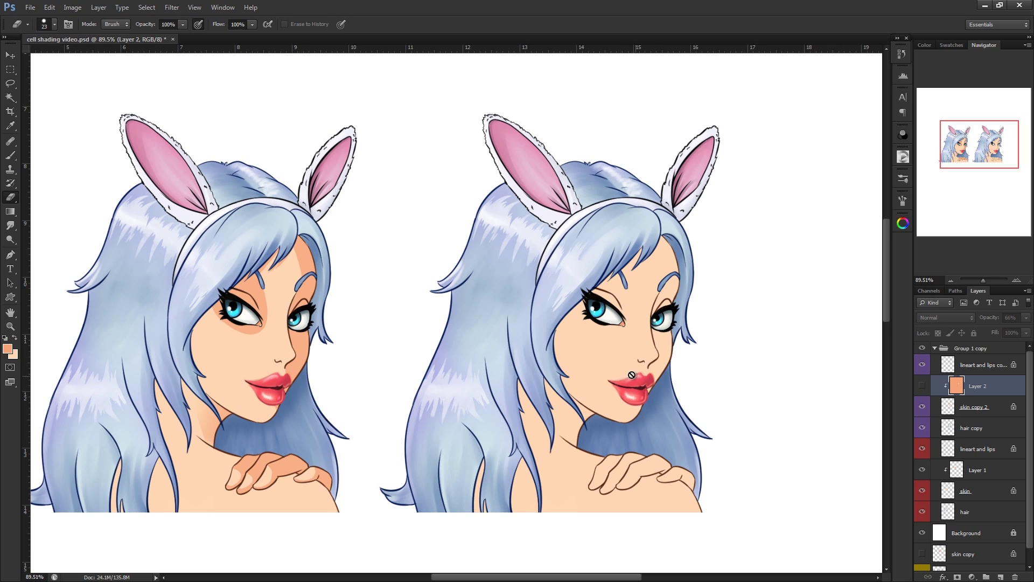
left_click(922, 386)
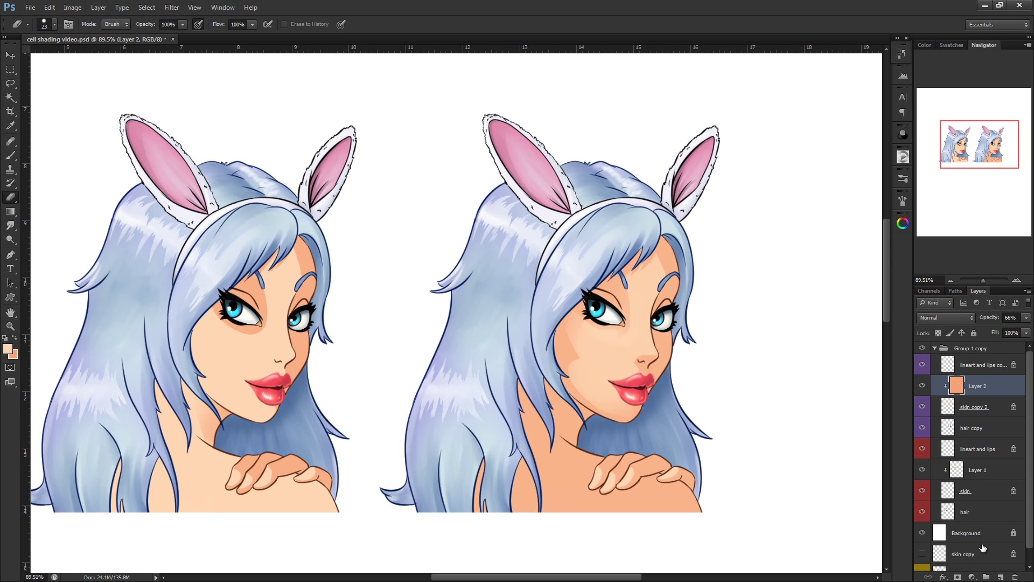
Add a new layer above Layer 2 and clip it to the skin layers below.
left_click(1001, 572)
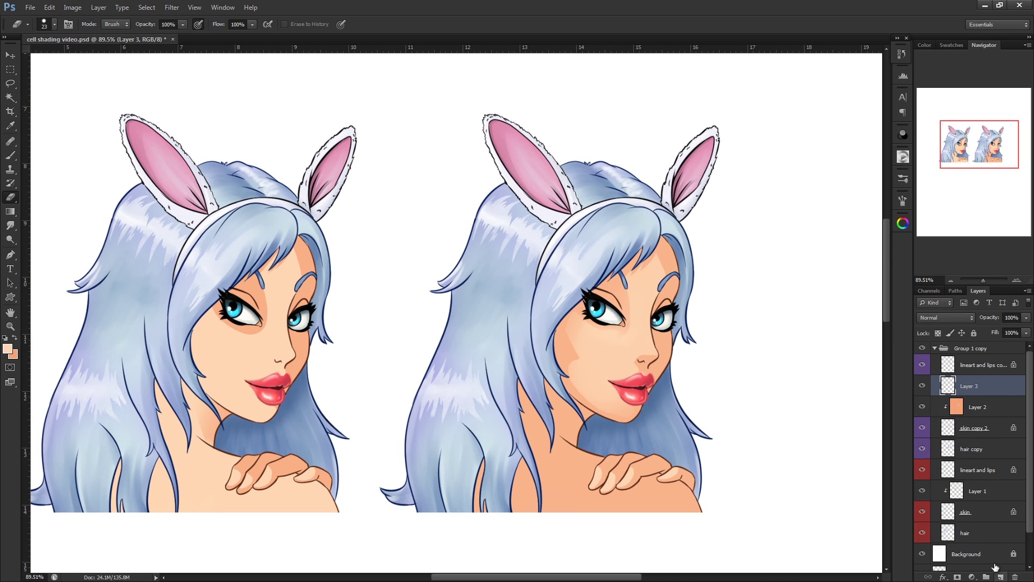
key("alt")
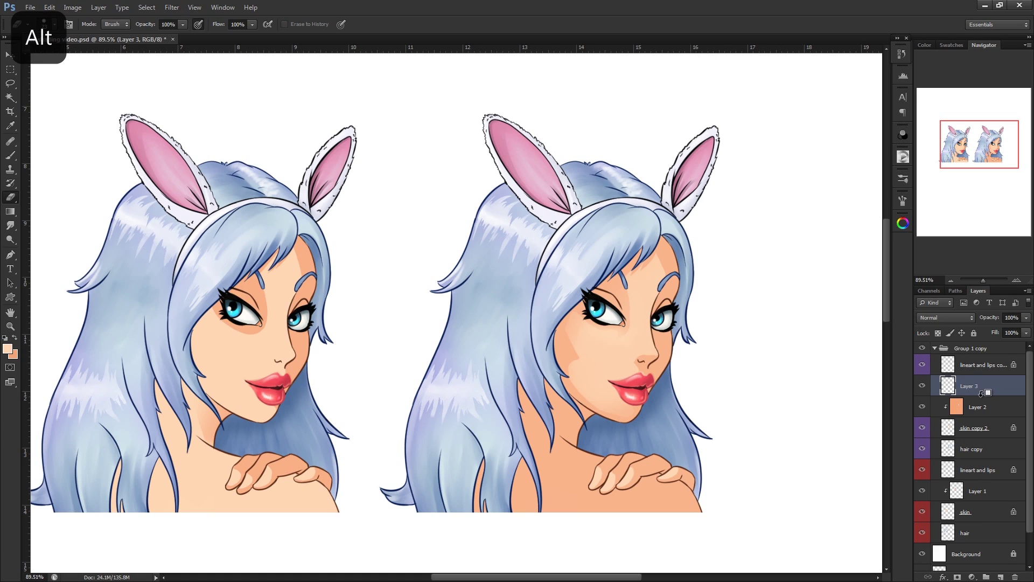
left_click(985, 396, "alt")
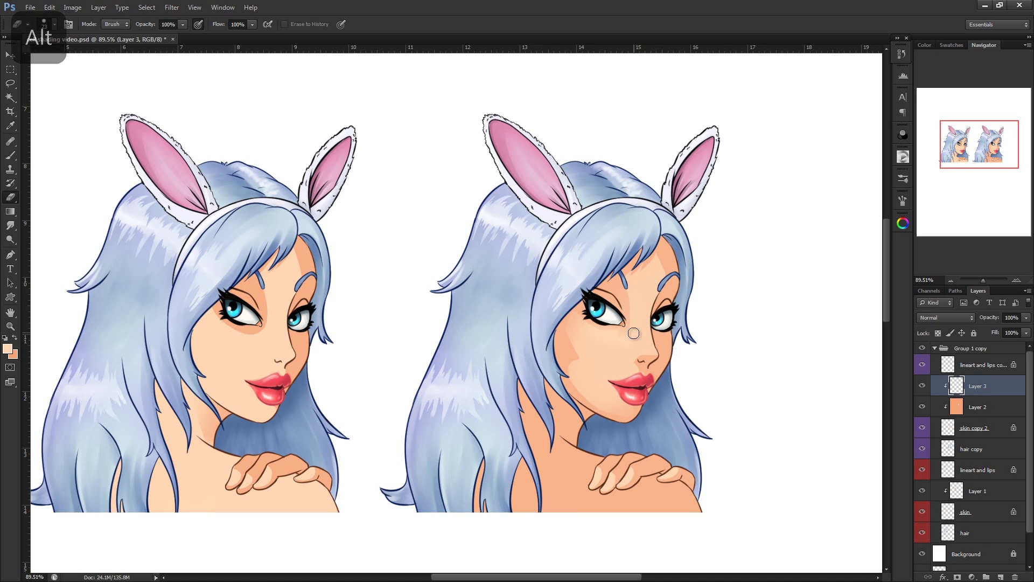
Set the foreground colour to the lighter skin tone fae2cd.
left_click(9, 352)
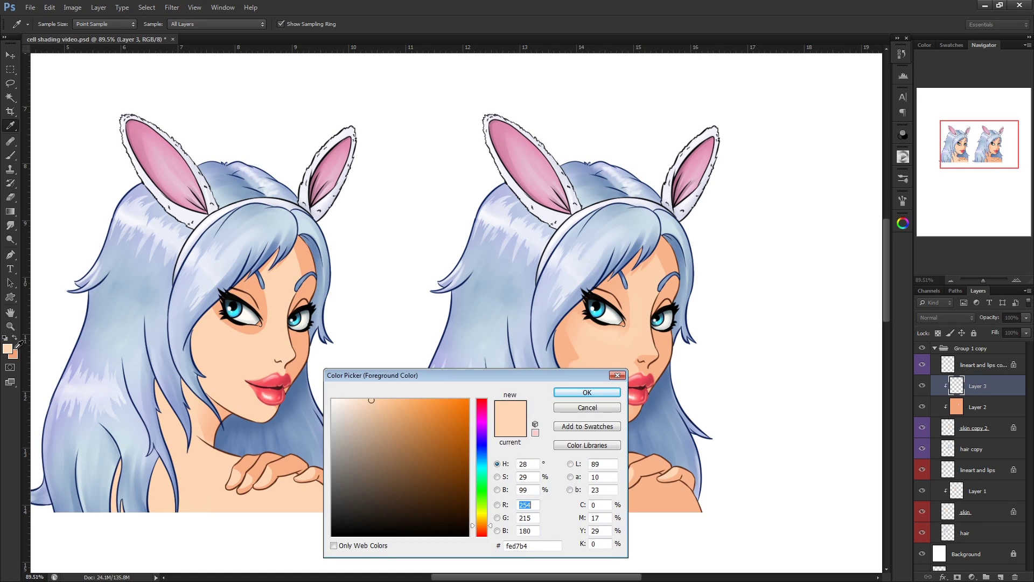
left_click(356, 402)
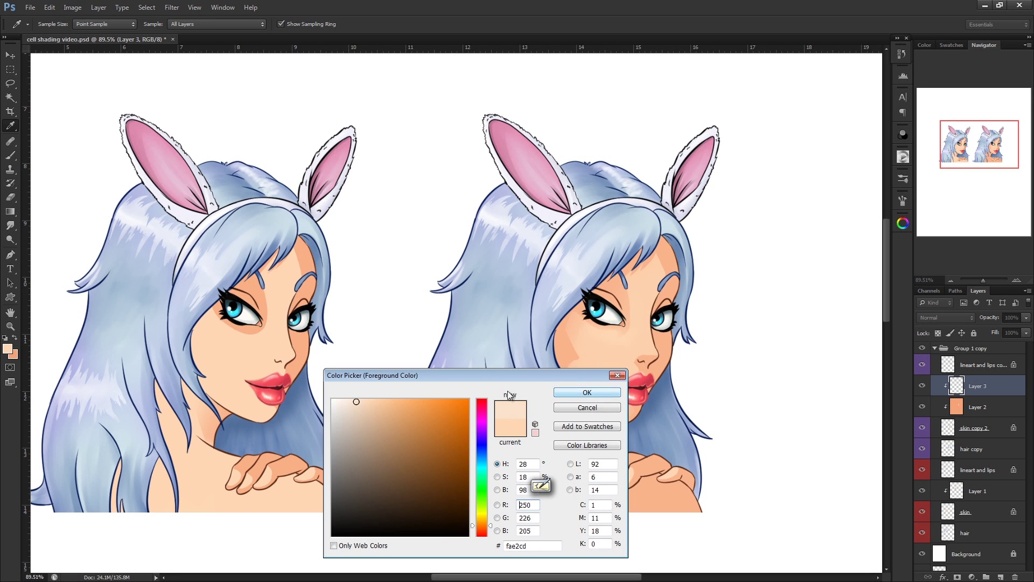
left_click(576, 390)
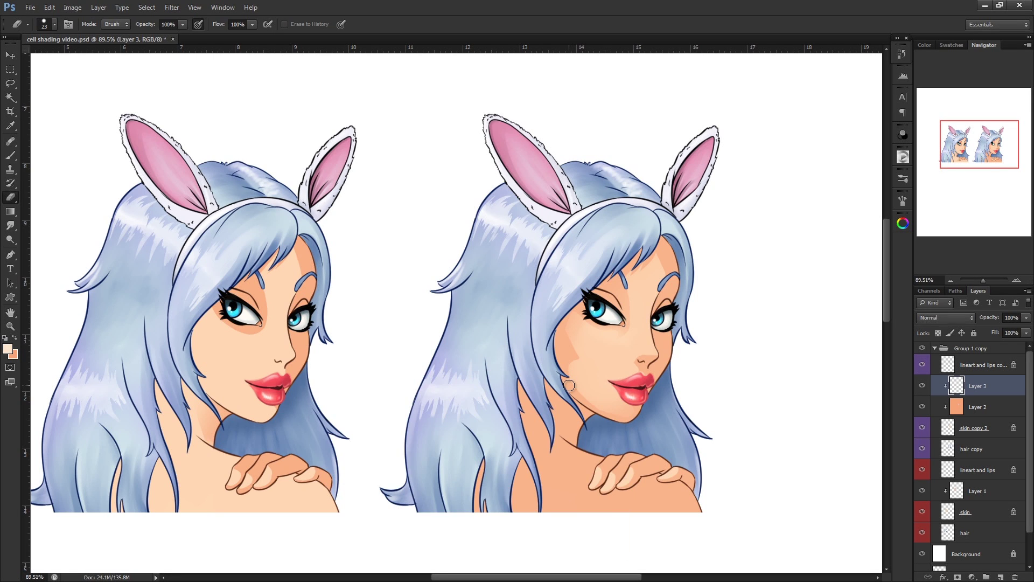
Lasso highlight shapes under the duplicate's eye, along the nose bridge, and on the chin, and paint them with the light tone.
left_click(14, 87)
scroll(659, 321, "up", 4)
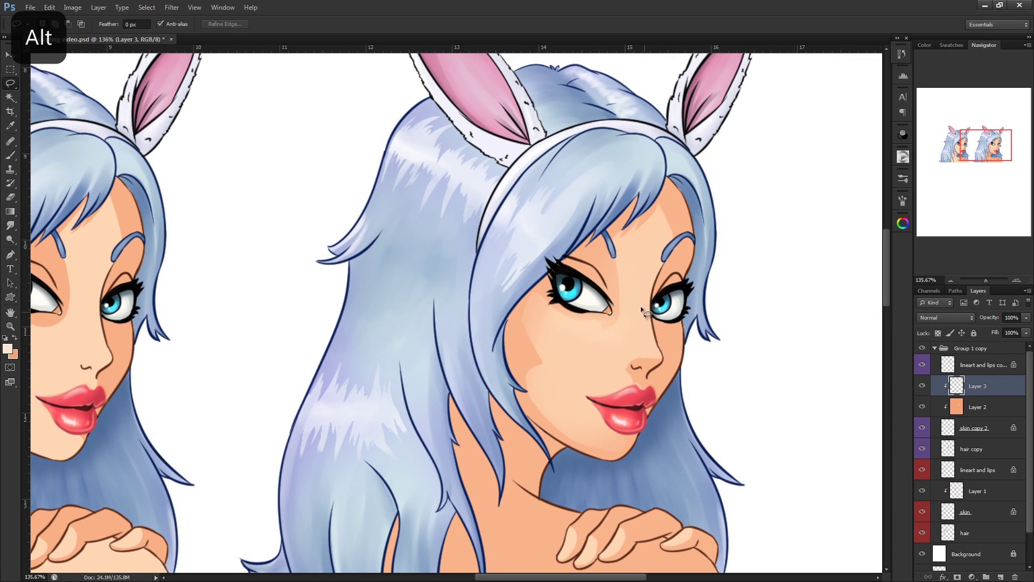
mouse_move(642, 306)
left_mouse_down()
mouse_move(654, 349)
mouse_move(645, 296)
left_mouse_up()
mouse_move(613, 334)
left_mouse_down()
mouse_move(593, 357)
mouse_move(615, 335)
left_mouse_up()
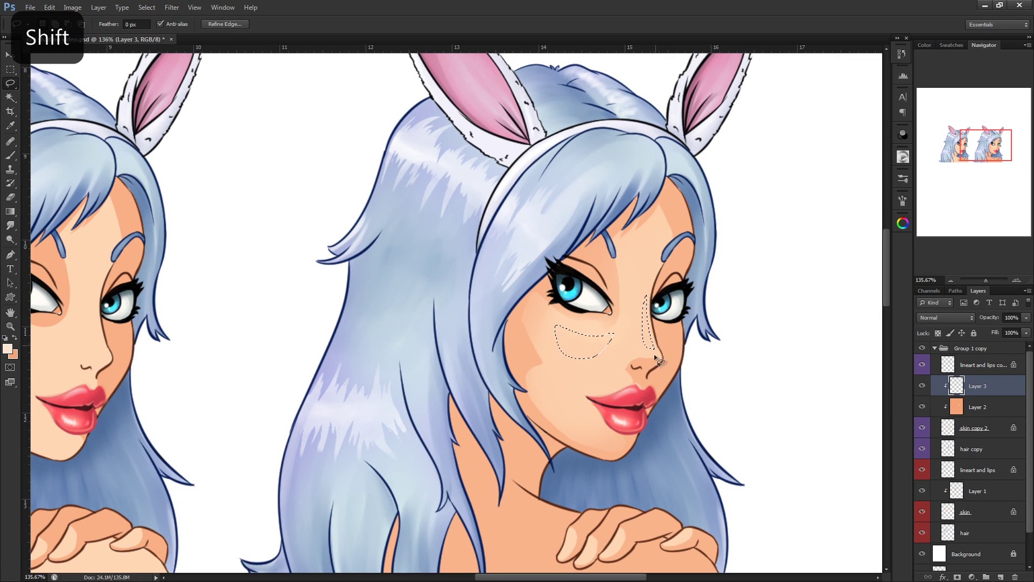
left_click_drag(612, 434, 611, 435)
key("b")
left_click_drag(598, 329, 603, 350)
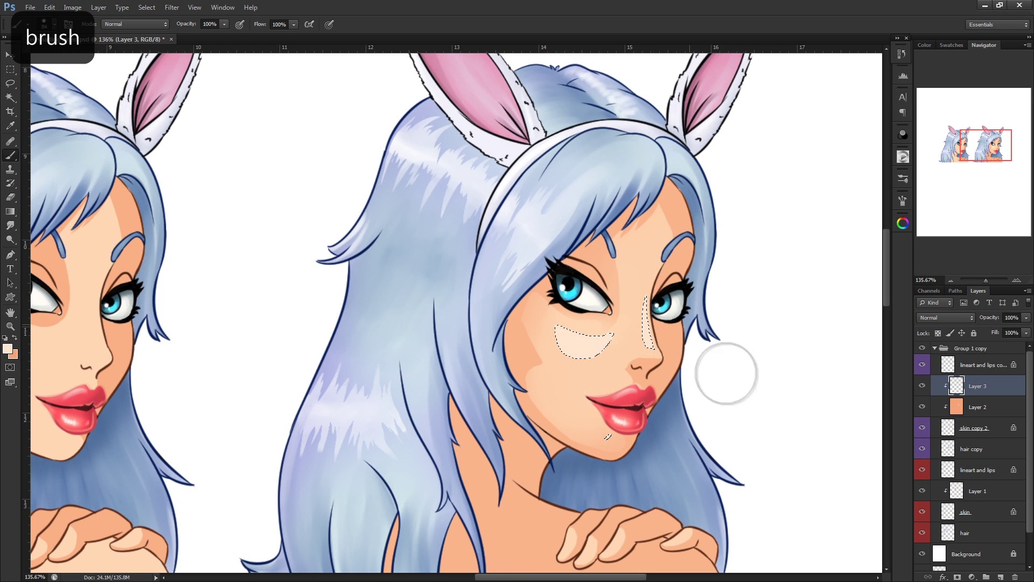
Clear the highlight selection and set Layer 3's opacity to 64%.
scroll(726, 374, "down", 5)
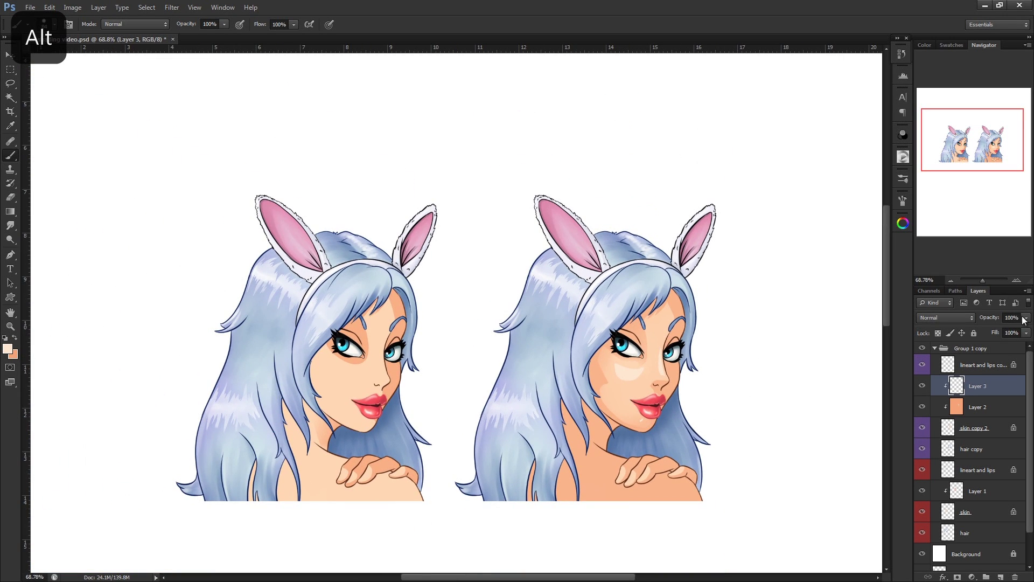
left_click(1003, 329)
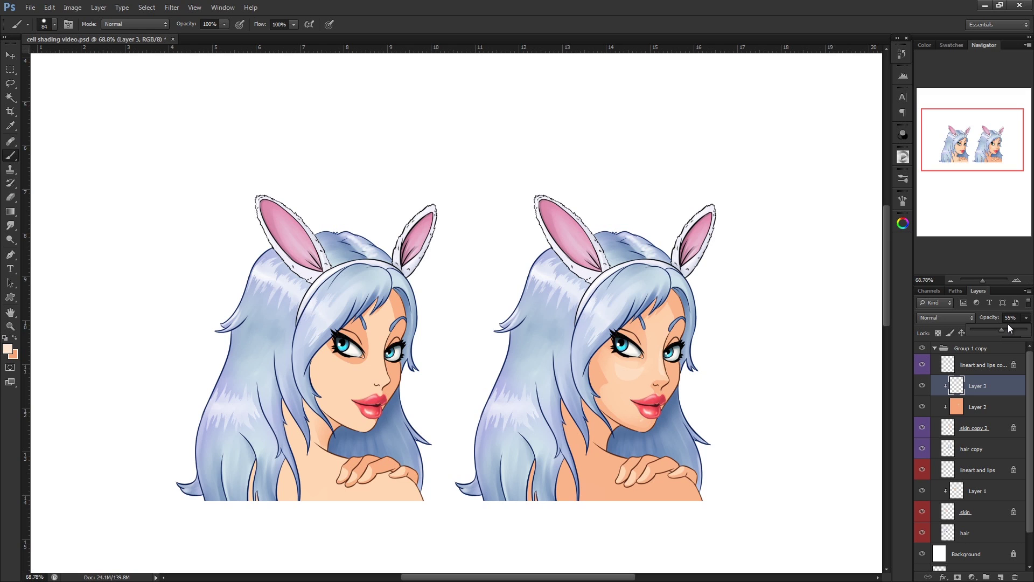
scroll(641, 379, "up", 3, "alt")
key("e")
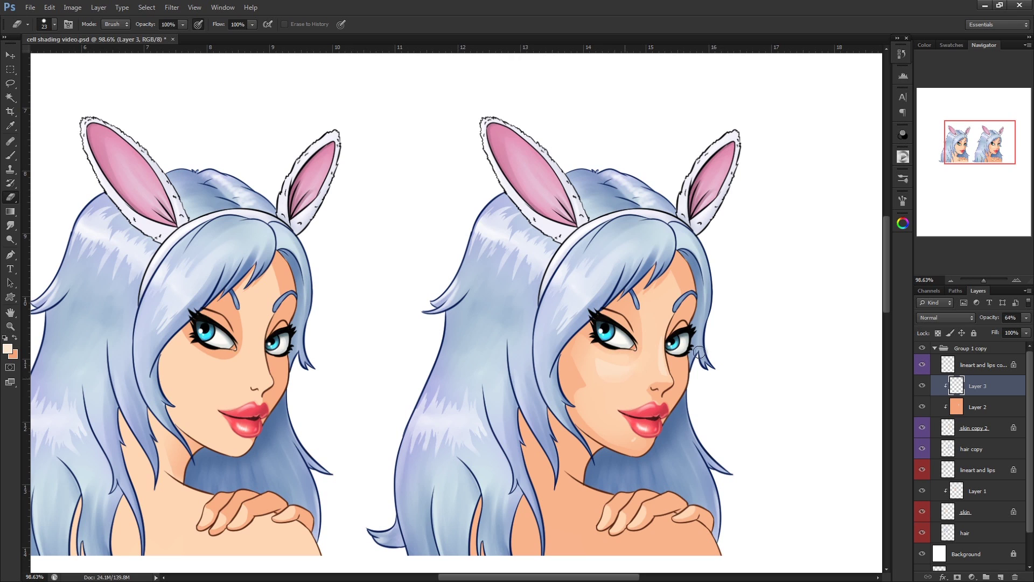
Hide and show Layer 3 and Layer 2 to compare the duplicate's skin with and without shading.
scroll(700, 420, "down", 3, "alt")
left_click(923, 386)
left_click(922, 406)
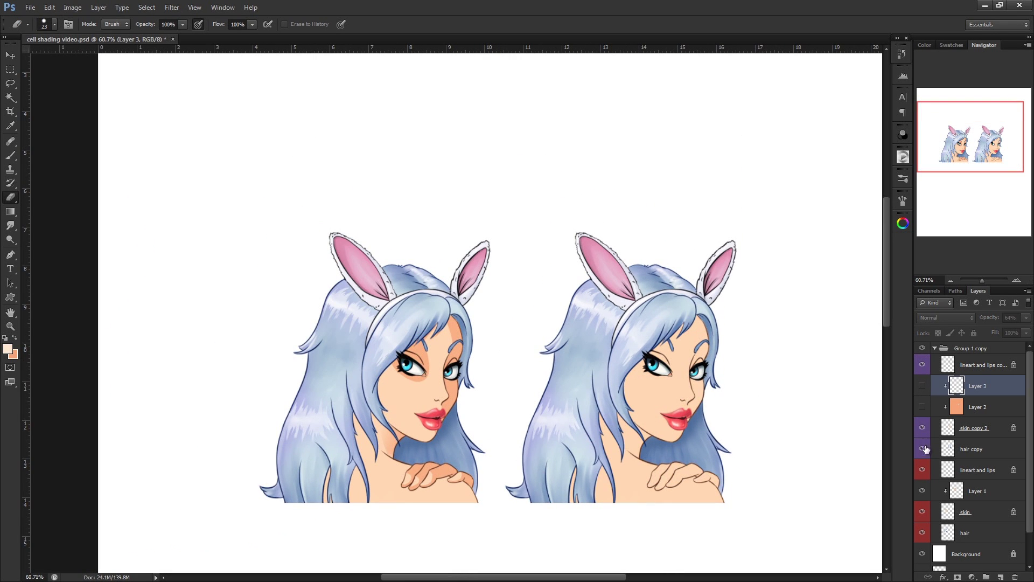
left_click(922, 407)
left_click(922, 386)
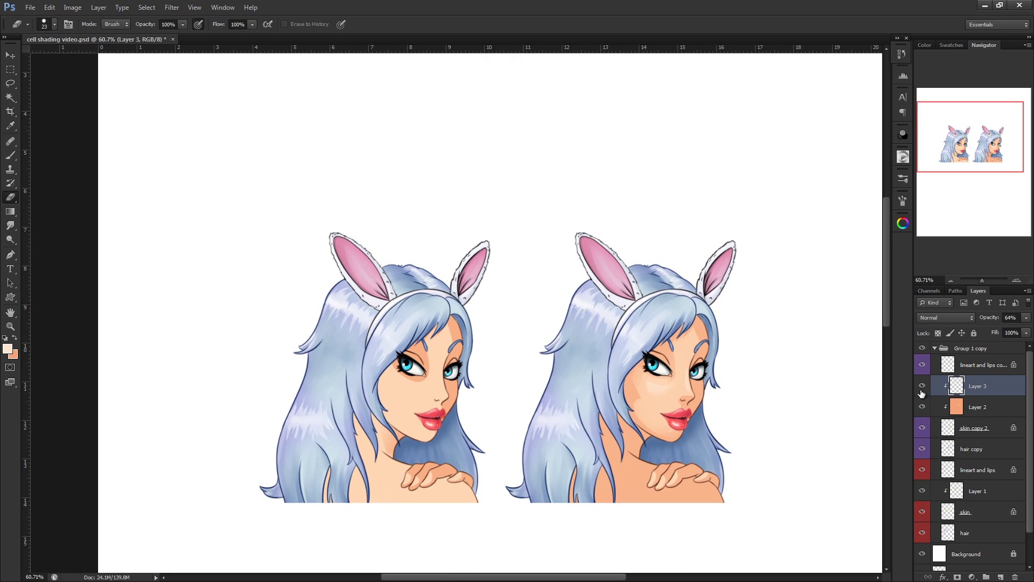
Set the opacity of Layer 2, the duplicate's orange shading, to 54%.
scroll(595, 457, "up", 3)
left_click(989, 407)
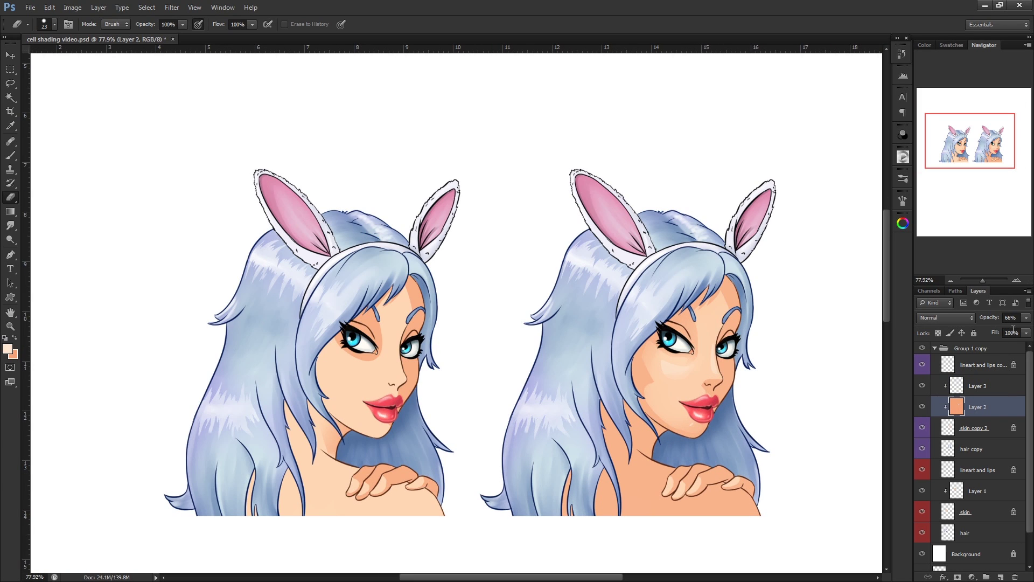
left_click(1025, 318)
left_click_drag(691, 477, 683, 463)
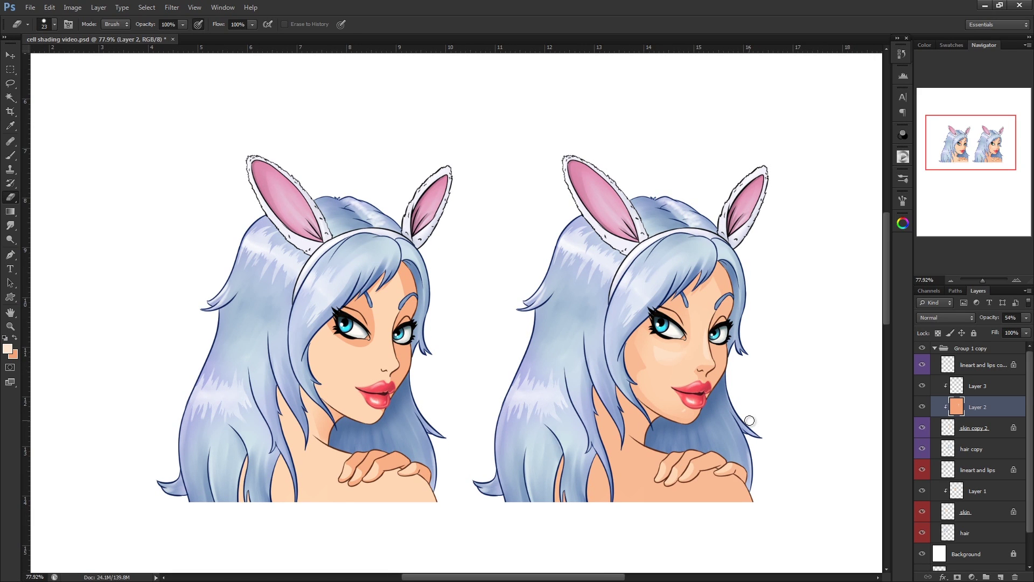
On the original character's shadow layer, Layer 1, lasso a round area on the cheek, fill it with orange, and deselect.
scroll(1017, 415, "down", 1)
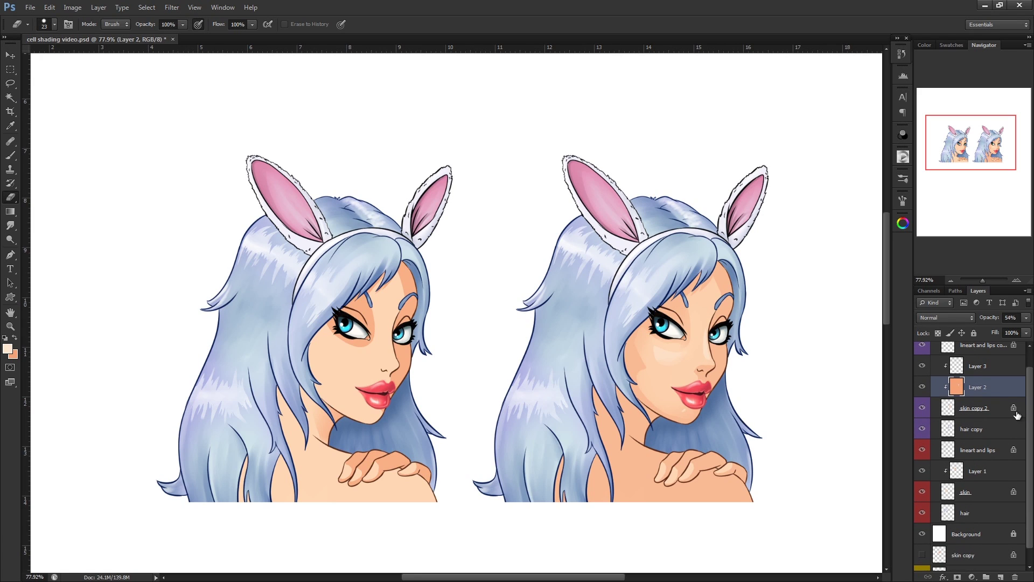
left_click(975, 489)
left_click(983, 477)
left_click(991, 497)
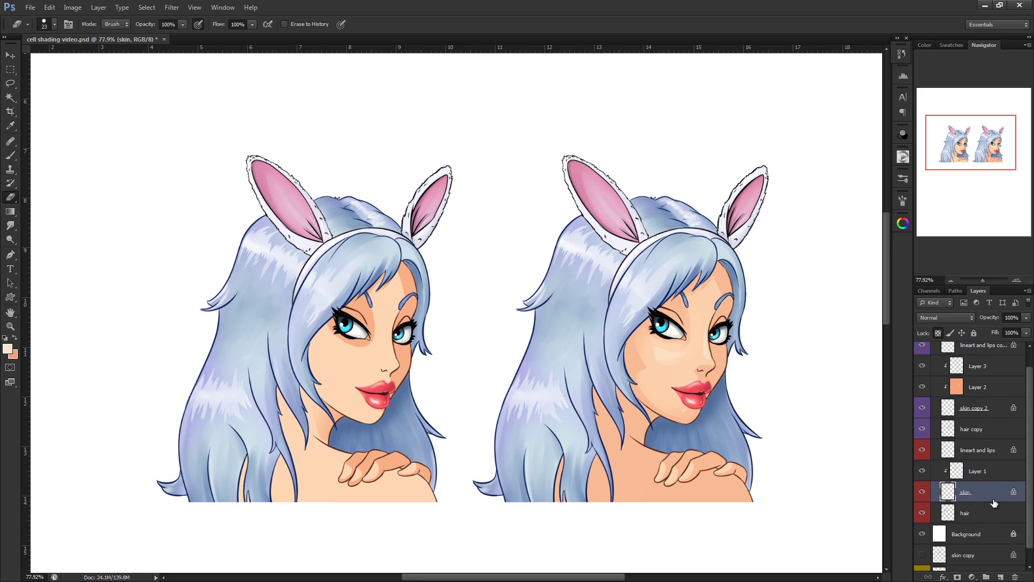
left_click(978, 469)
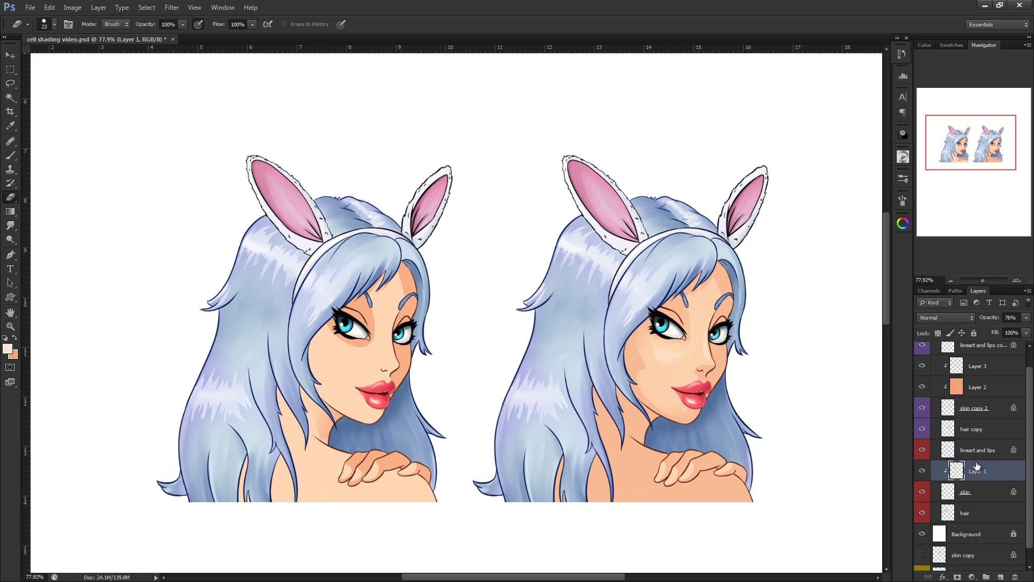
key("l")
left_click_drag(338, 360, 339, 359)
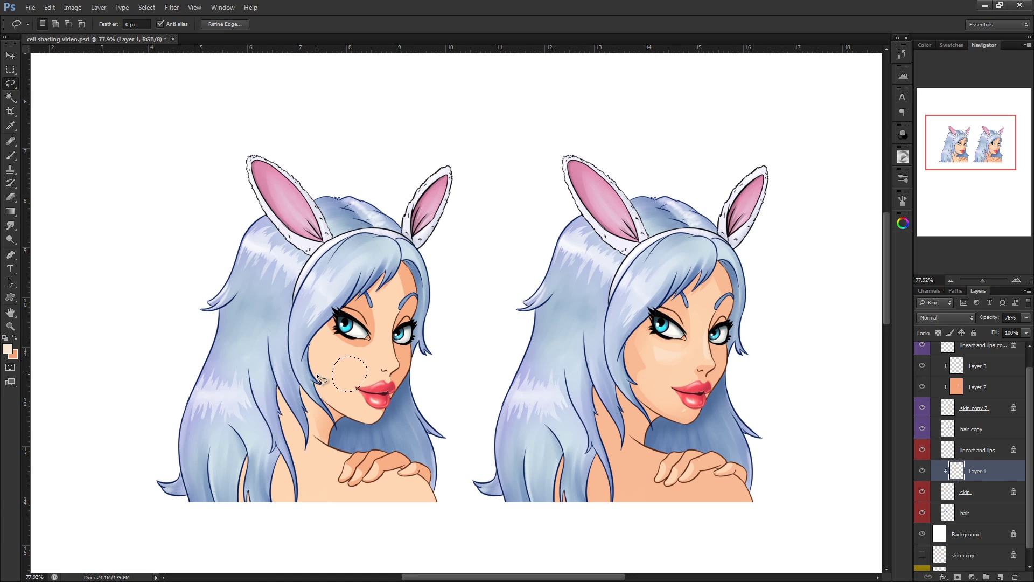
left_click(18, 340)
key("alt+BackSpace")
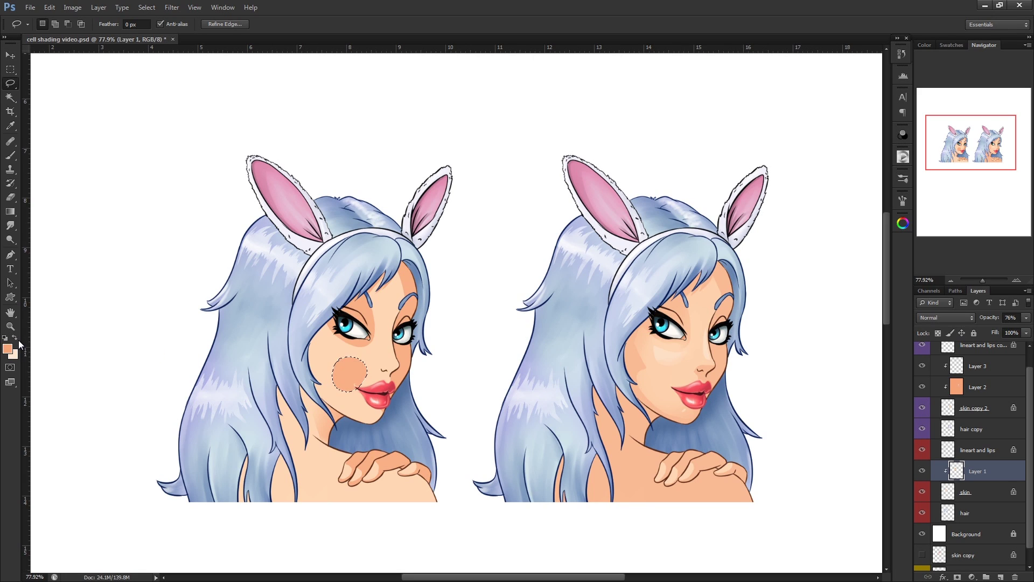
right_click(425, 338)
left_click(421, 307)
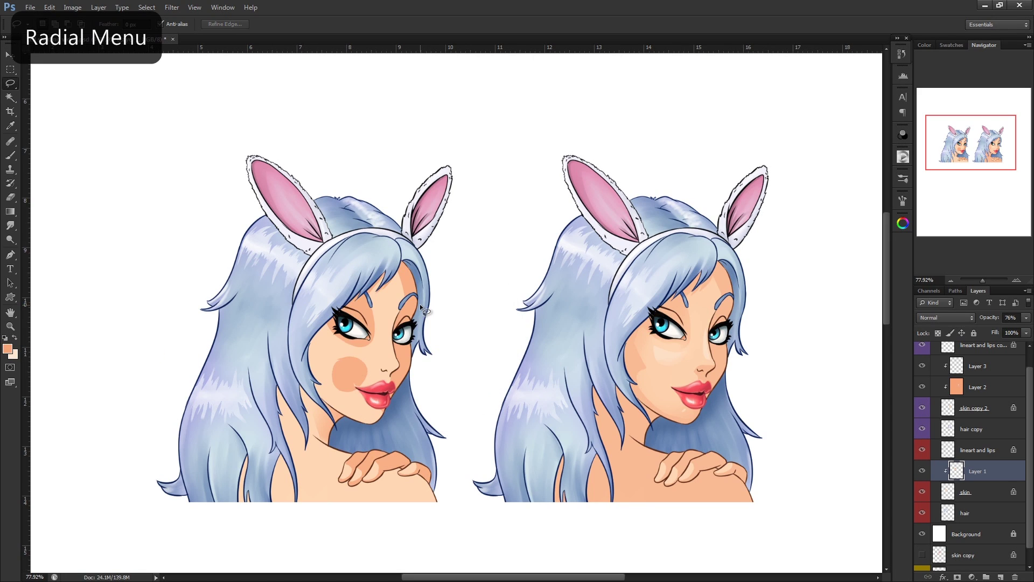
scroll(517, 451, "down", 1)
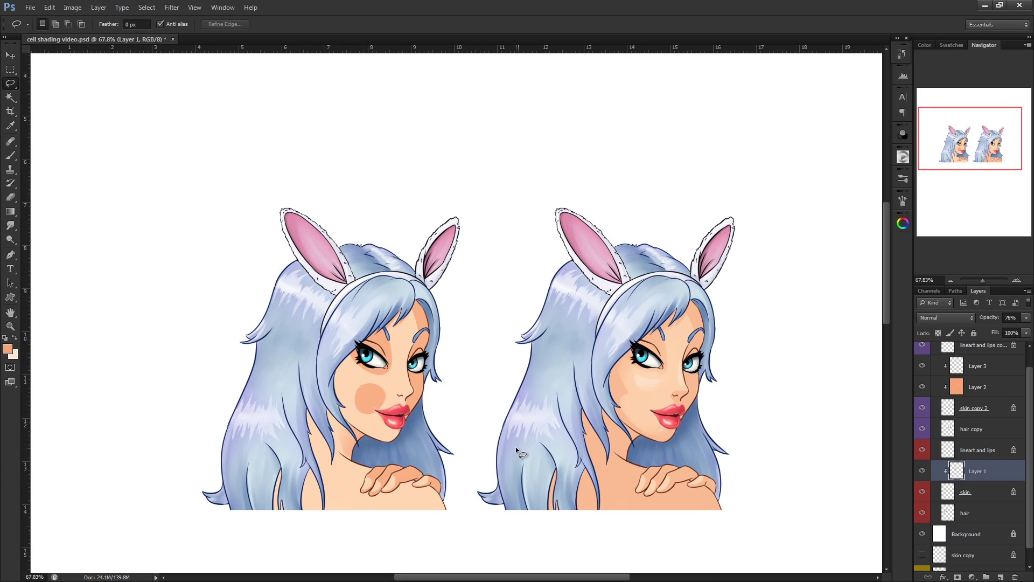